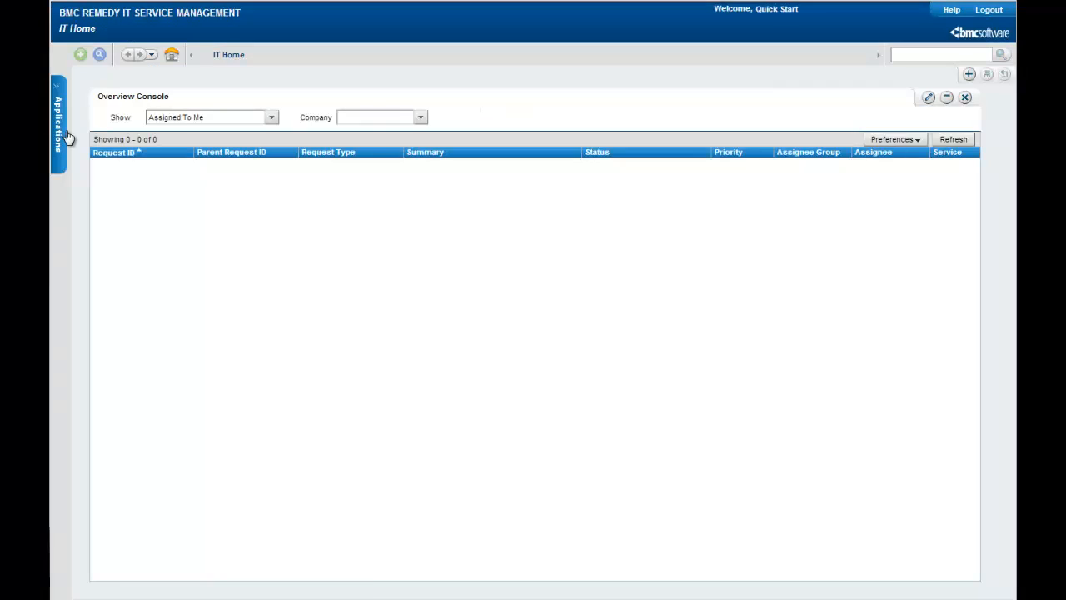
- Open the Cloud Lifecycle Management Administration Console and its Quick Start workspace
left_click(11, 121)
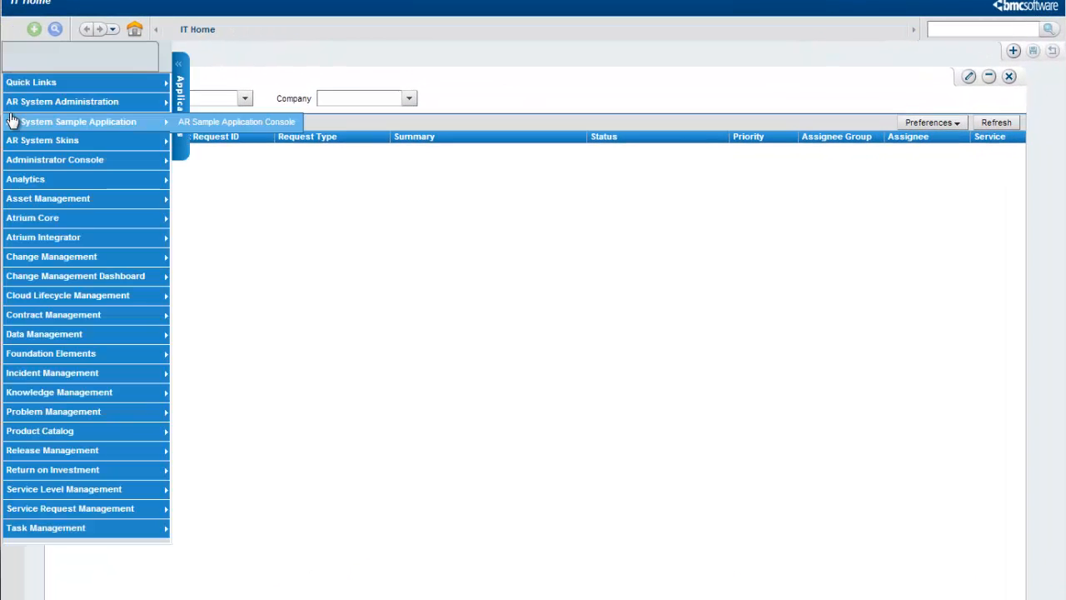
mouse_move(67, 298)
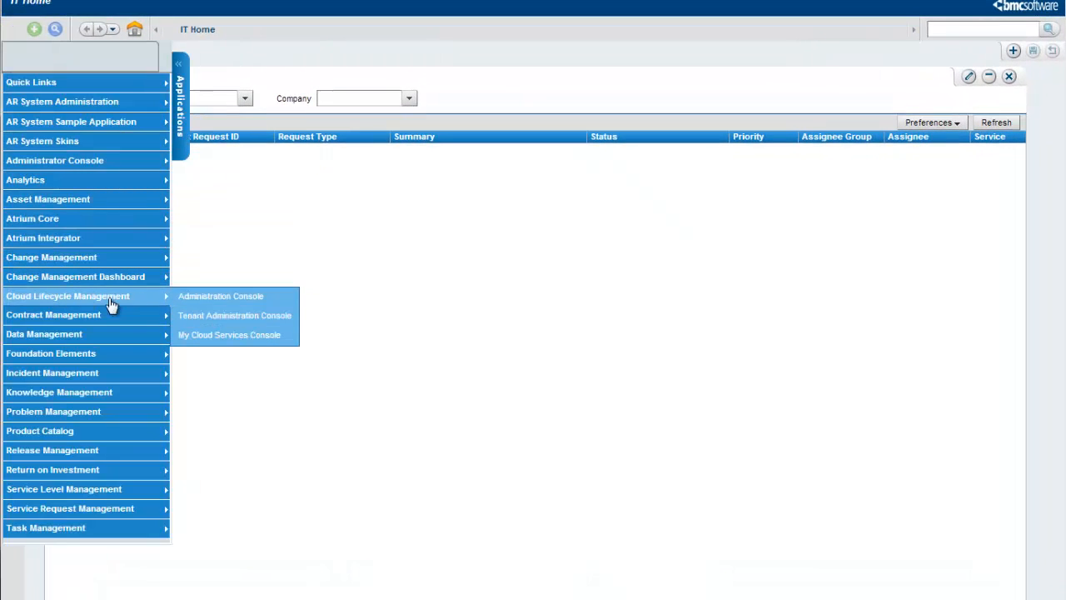
left_click(203, 298)
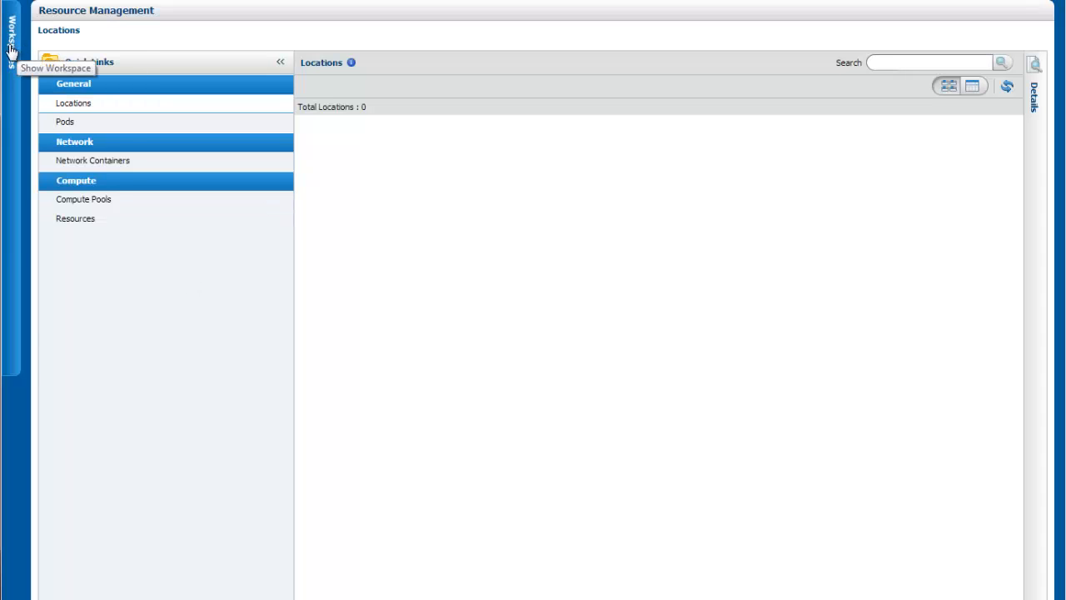
left_click(11, 51)
left_click(52, 20)
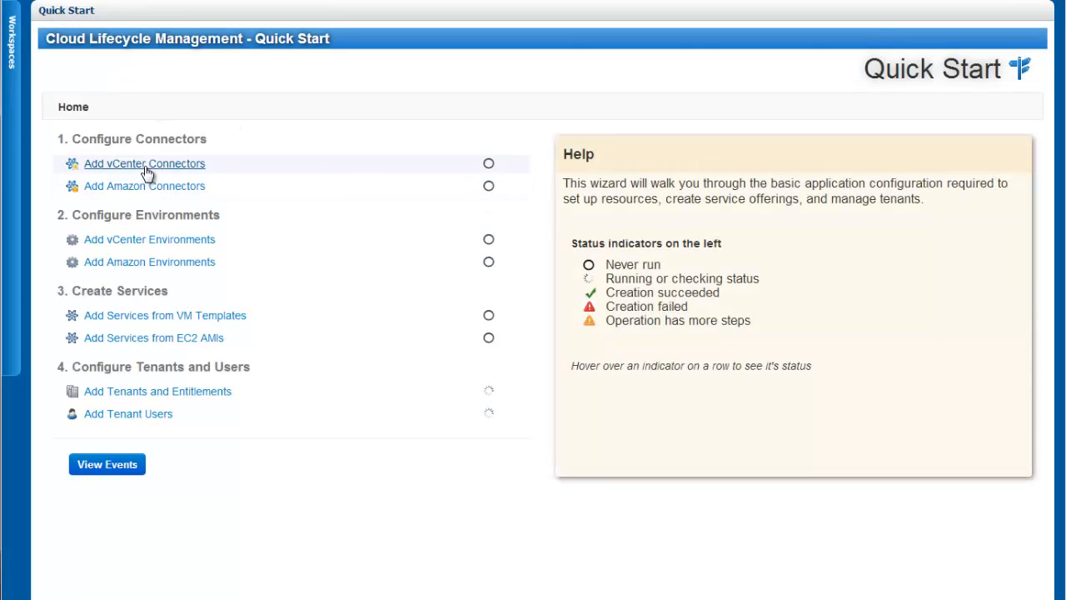
- Create and save a vCenter connector at location Lexington on port 443 with the admin credentials
left_click(146, 171)
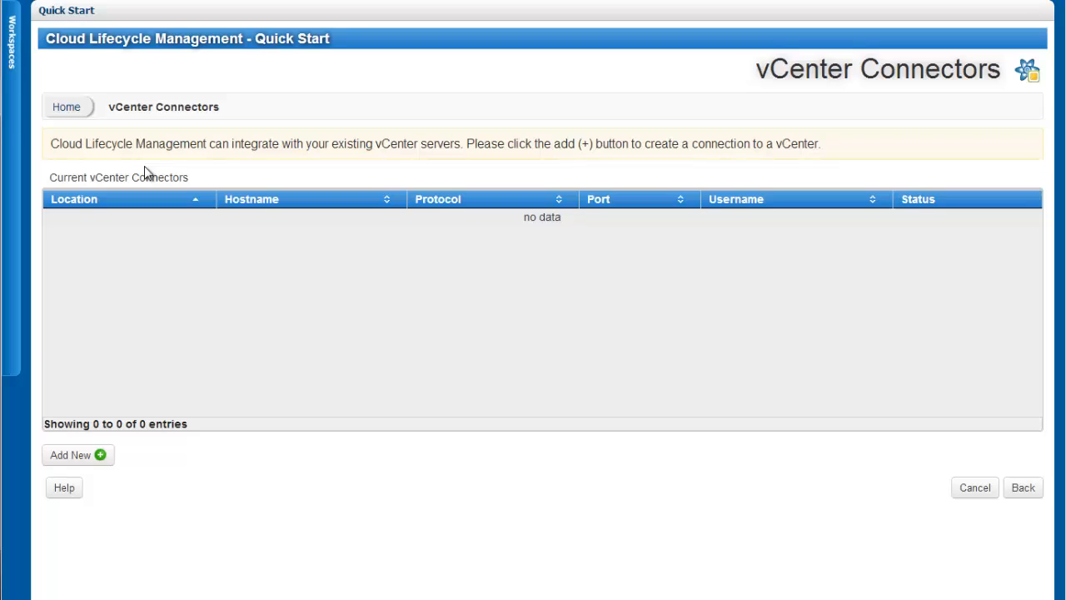
left_click(75, 463)
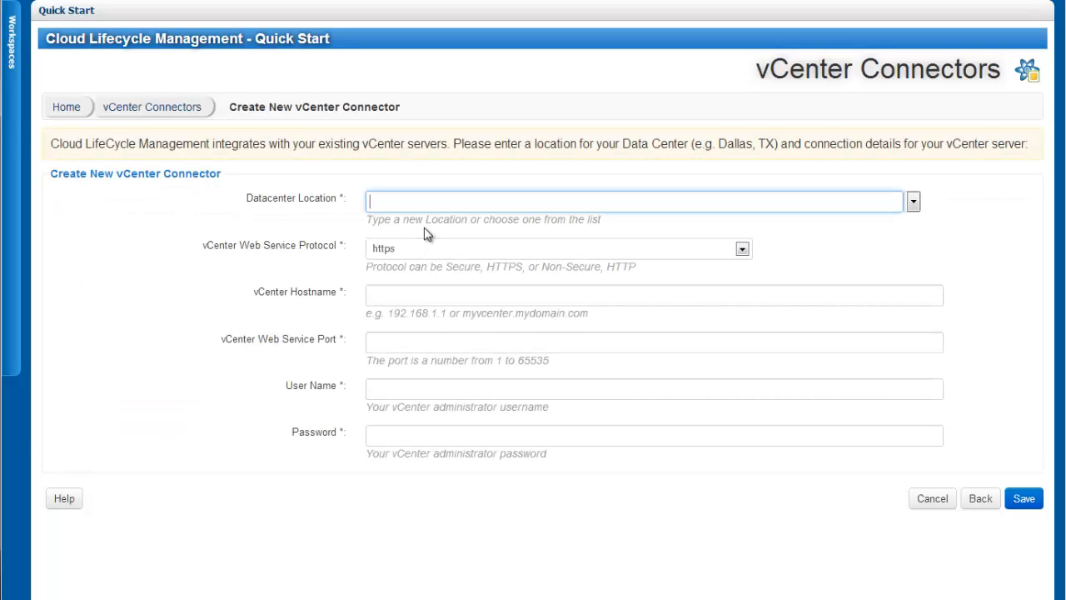
type("Lexington")
left_click(409, 293)
type("localhost/aus-r710clm2vc1.bmc.com")
left_click(481, 343)
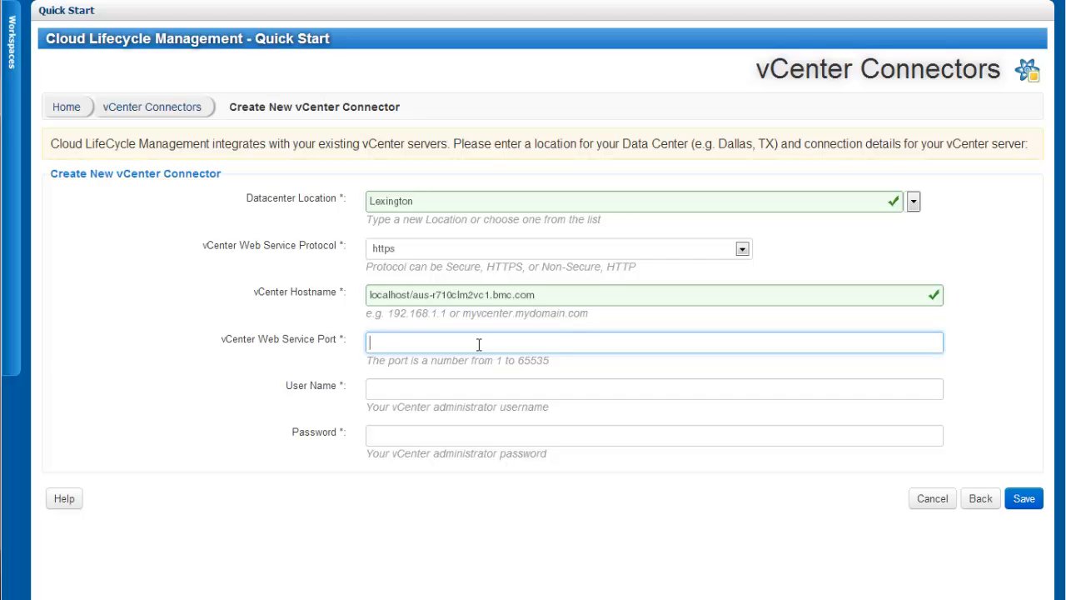
type("443")
left_click(444, 389)
type("a")
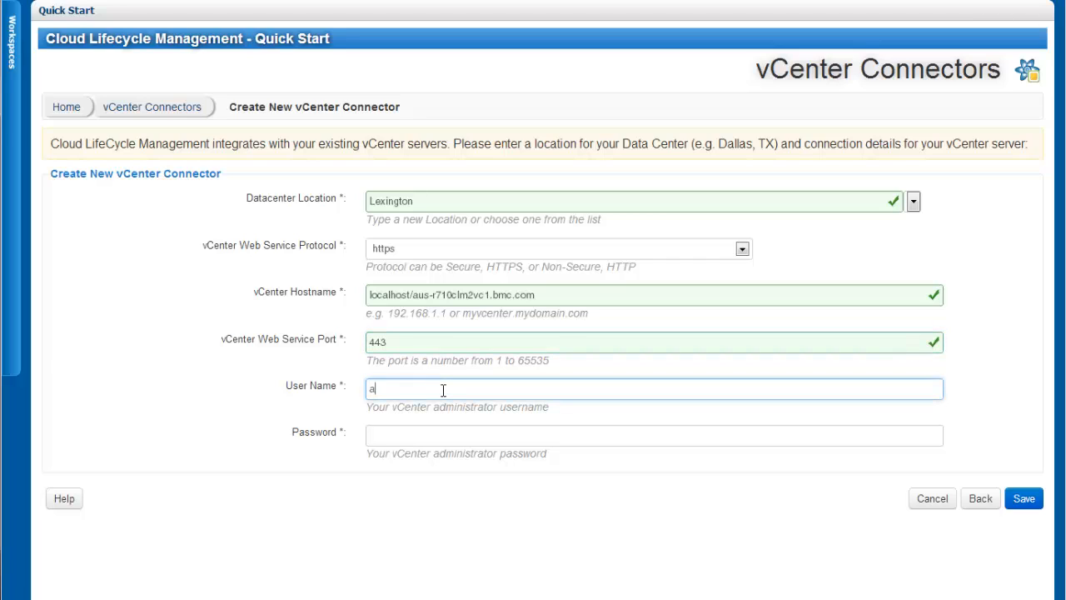
type("dministrator")
left_click(455, 436)
type("••••••")
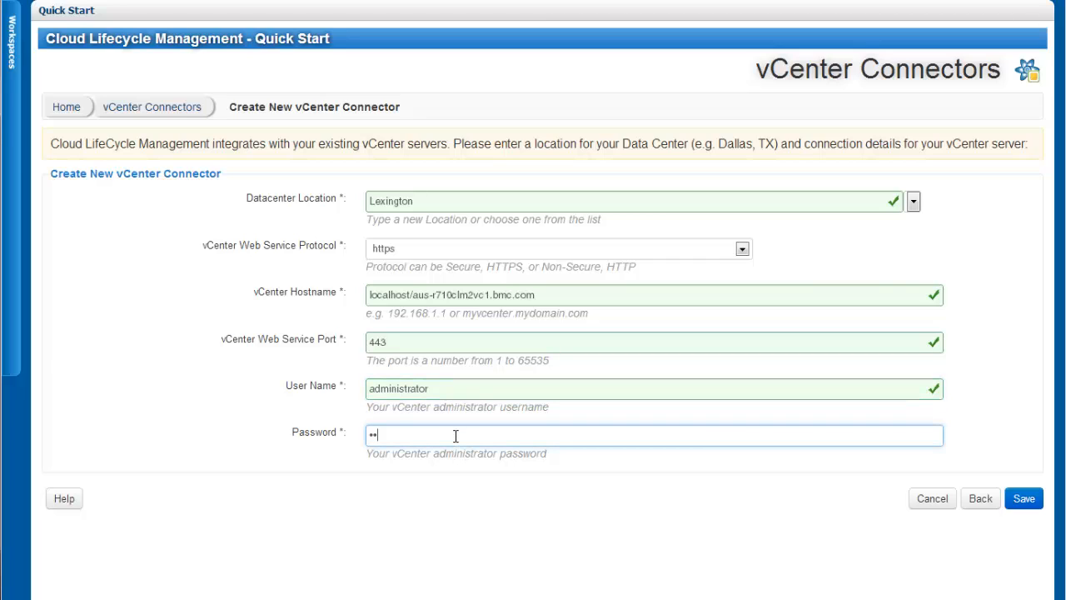
type("••")
left_click(1024, 499)
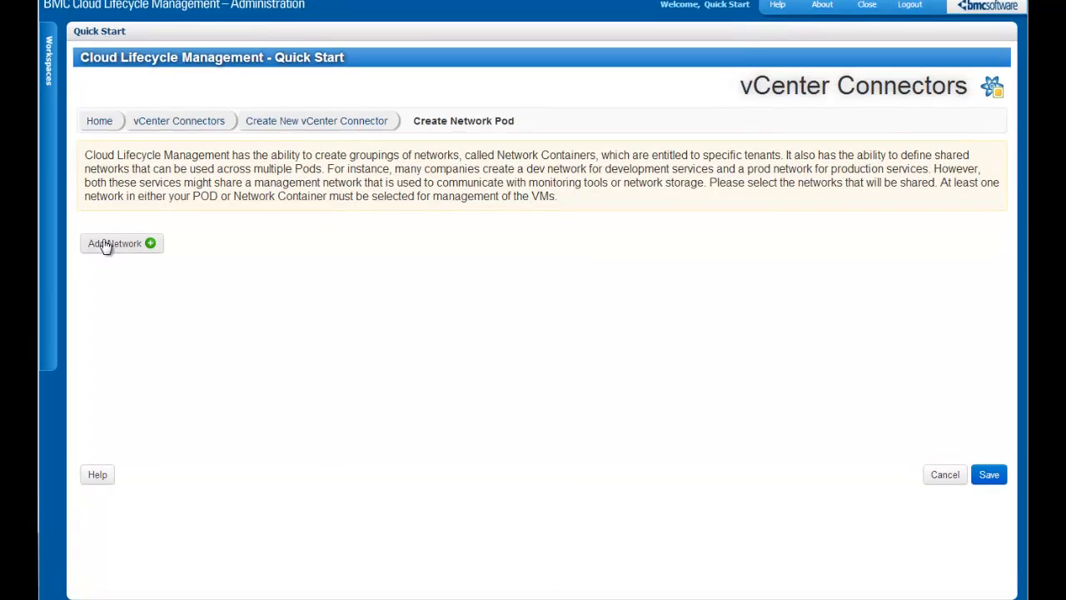
- Add a network aliased Management with gateway 192.168.1.1, network 192.168.1.0, mask 255.255.255.0
left_click(84, 240)
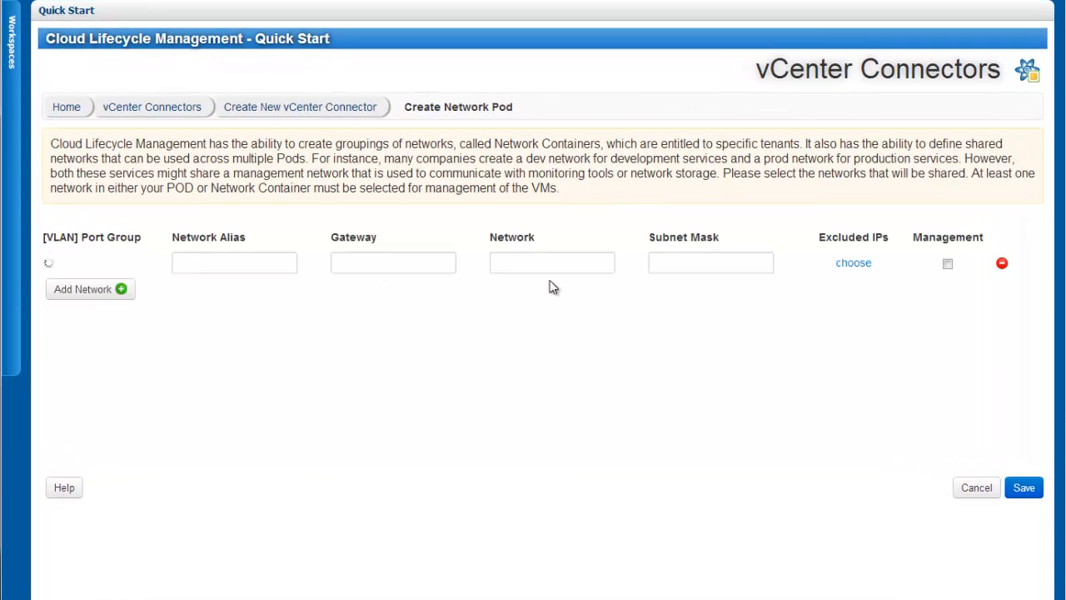
left_click(271, 264)
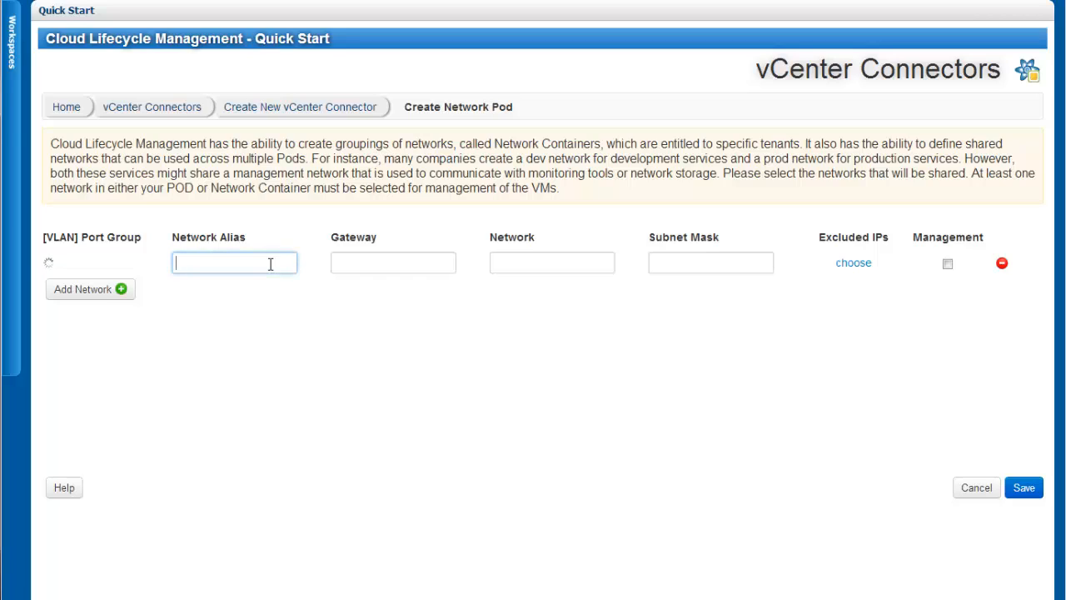
type("Management")
key("Tab")
type("192")
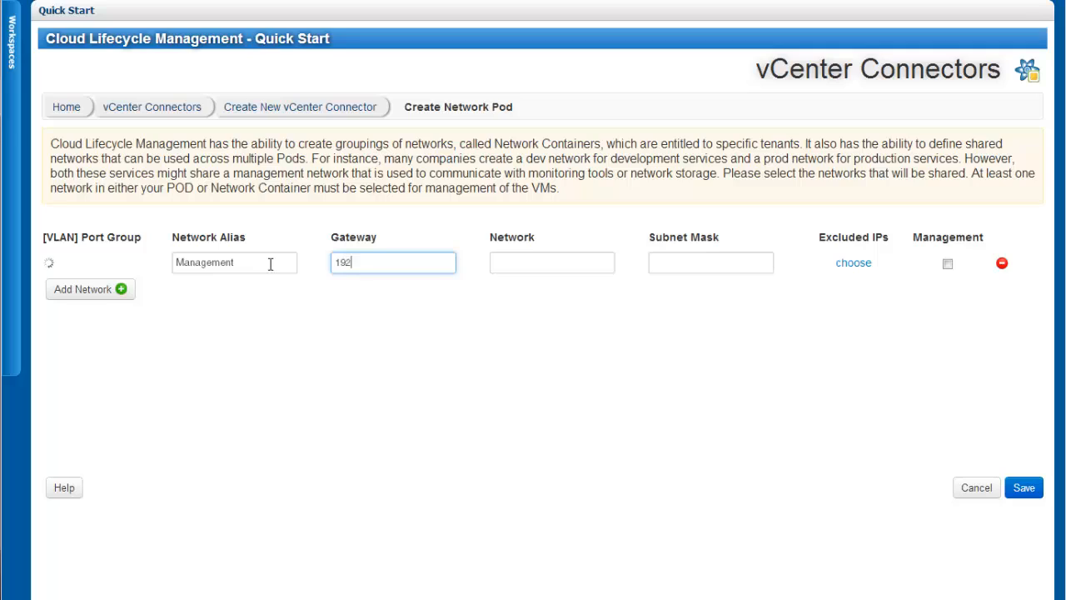
type(".168.1.1")
left_click(511, 262)
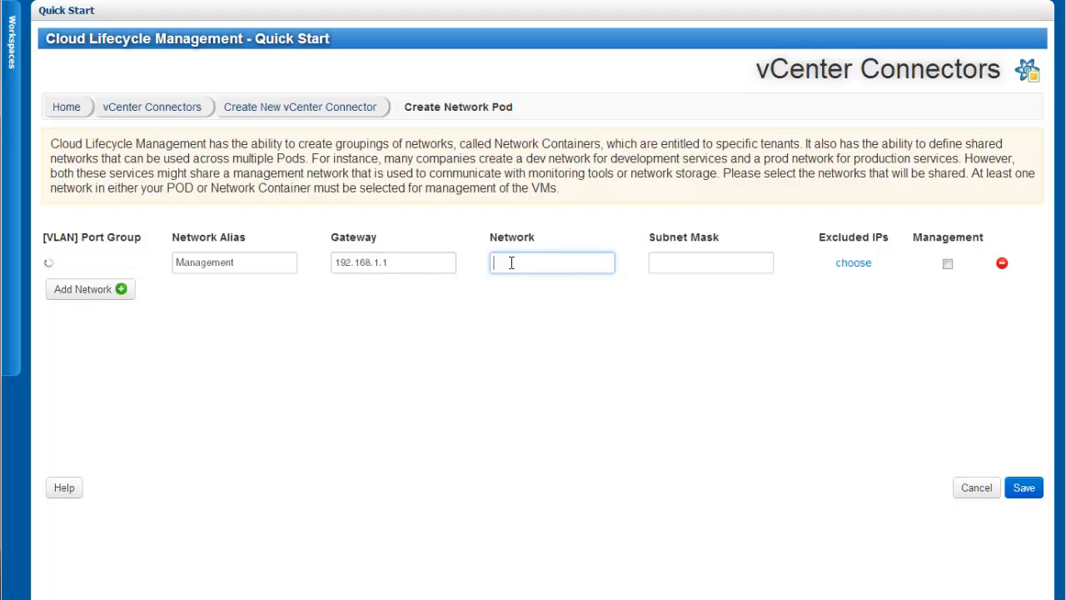
type("192")
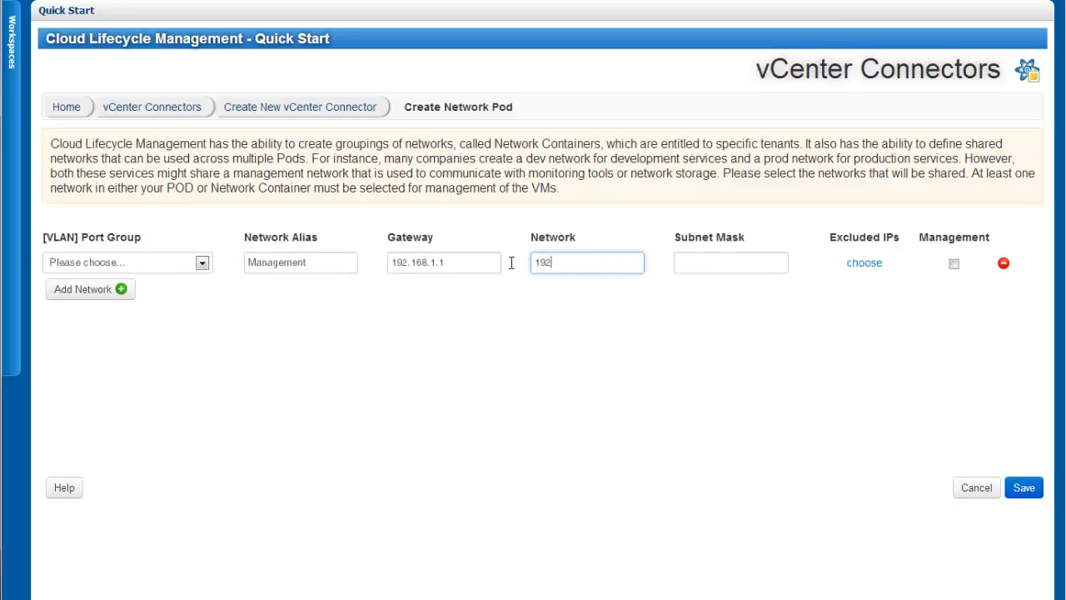
type(".168.1.0")
left_click(699, 263)
type("2")
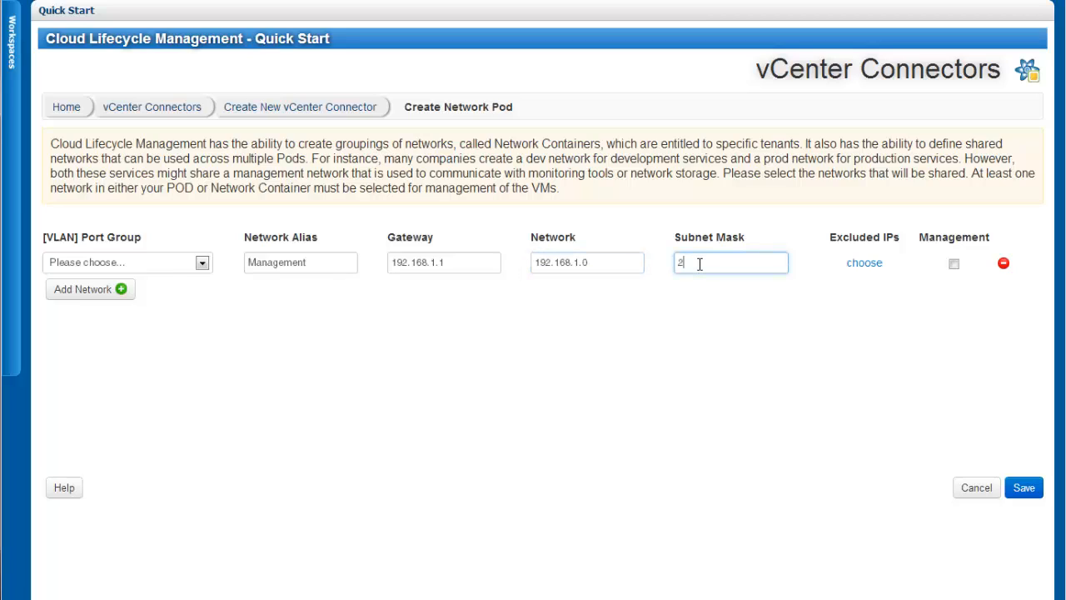
type("55.255.255.0")
- Mark it as the management network on port group [101] Management-101 and save the pod
left_click(954, 264)
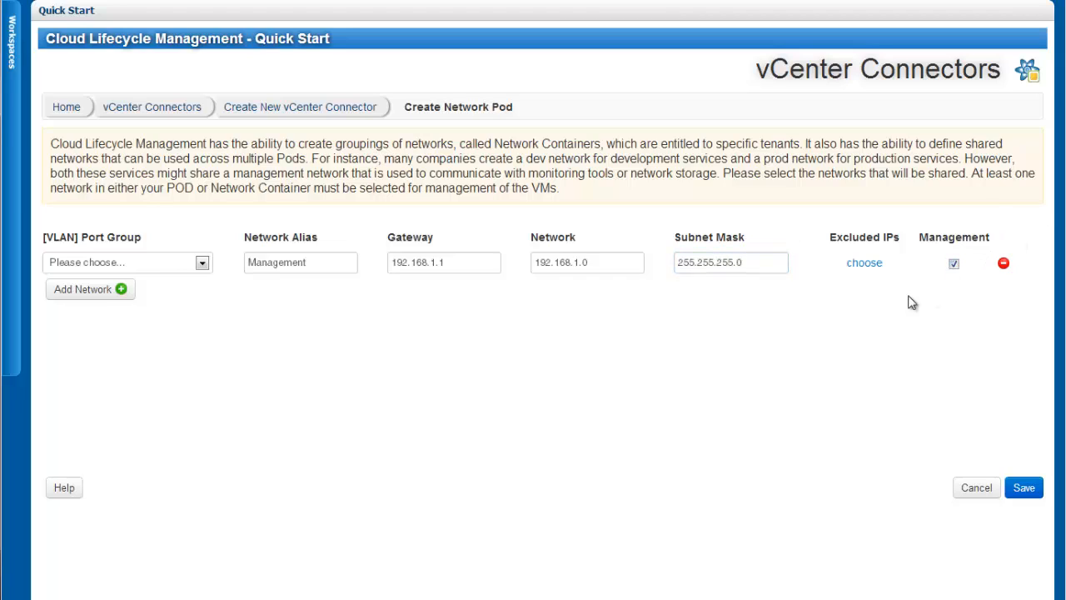
left_click(202, 263)
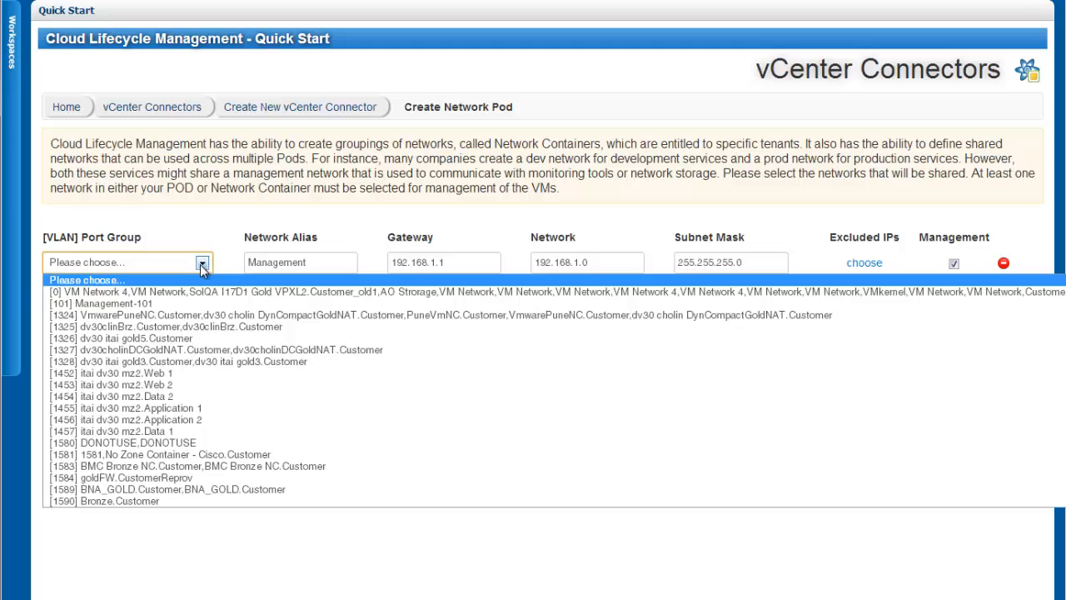
left_click(153, 298)
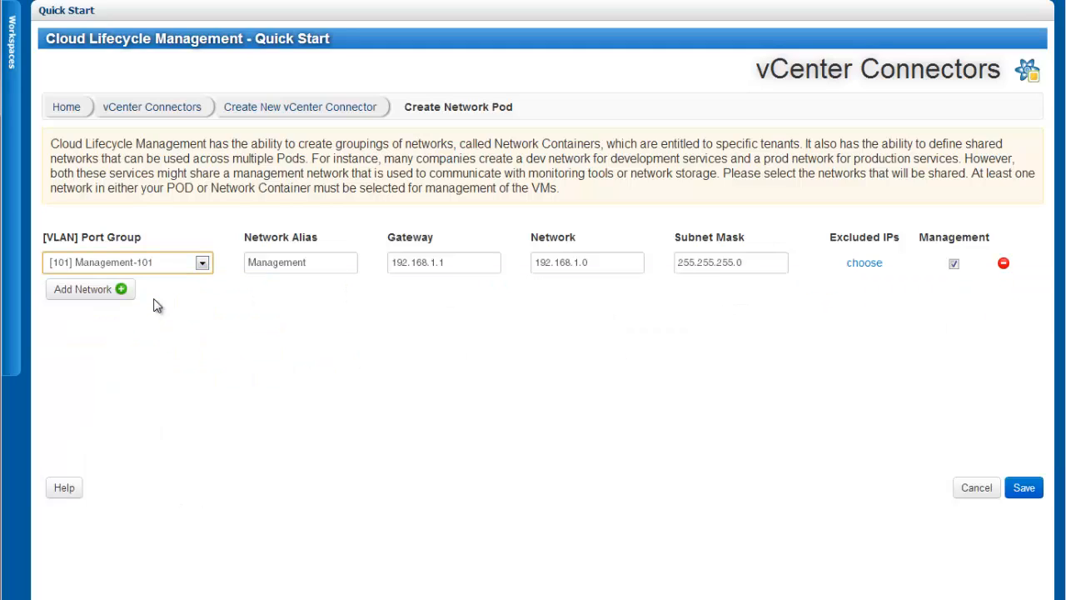
left_click(1025, 492)
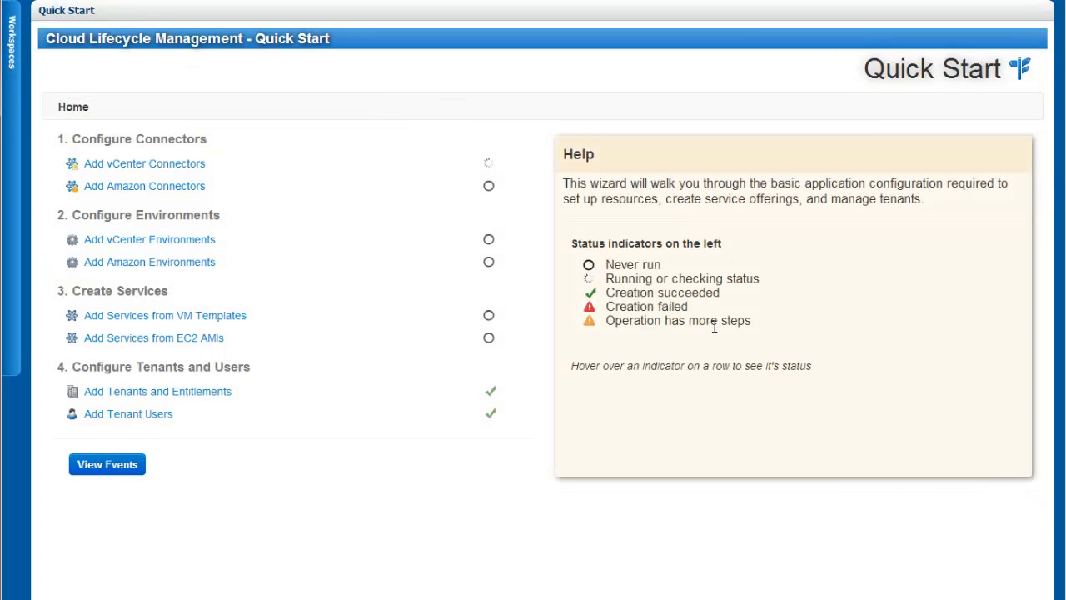
- Check the recent events list for the PodCreate event
mouse_move(501, 167)
left_click(112, 466)
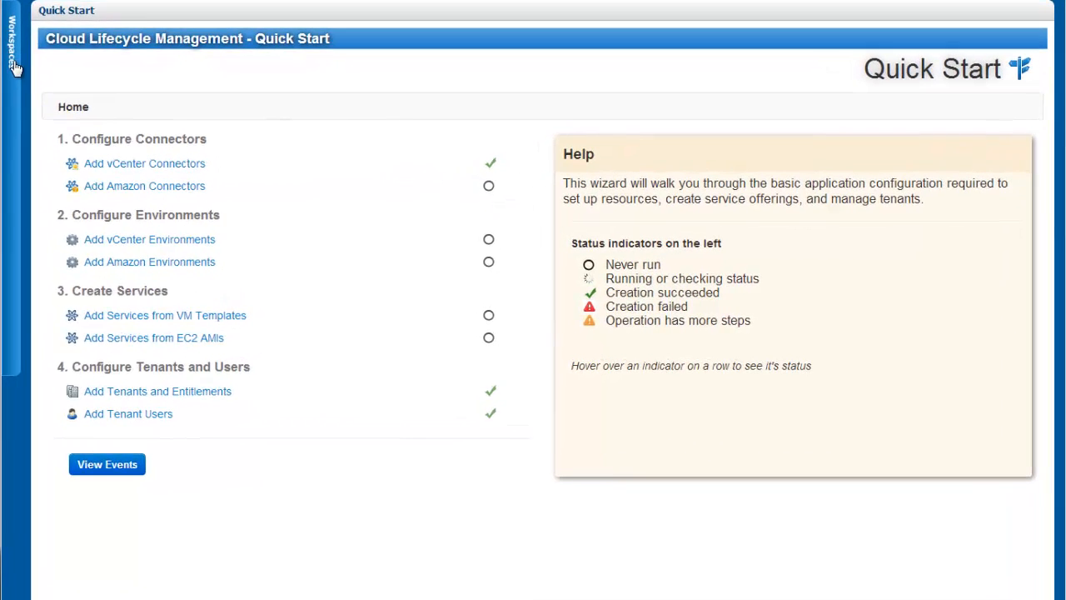
left_click(15, 69)
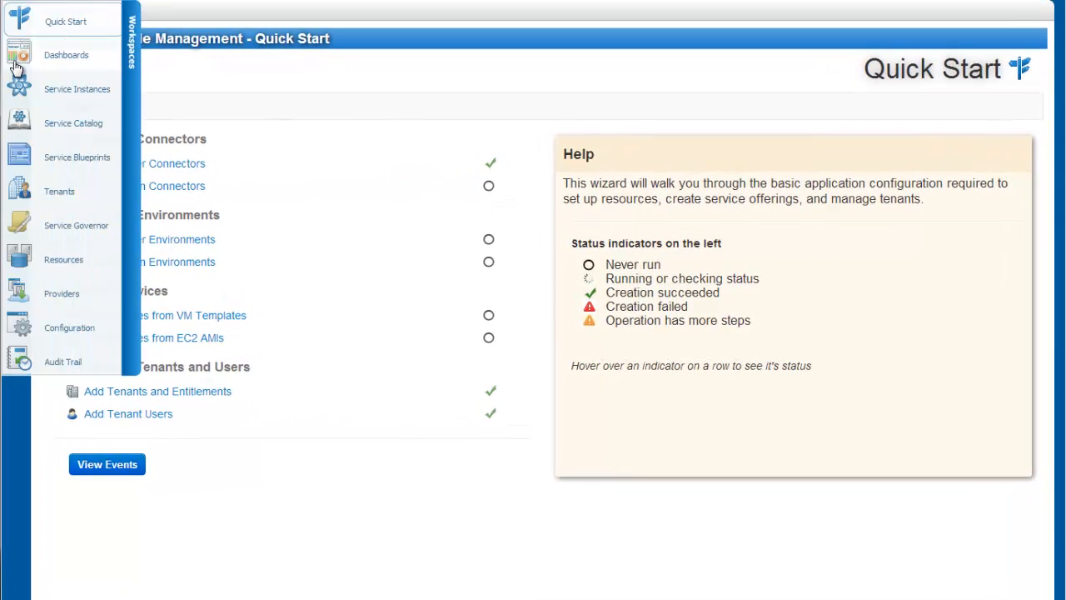
left_click(46, 258)
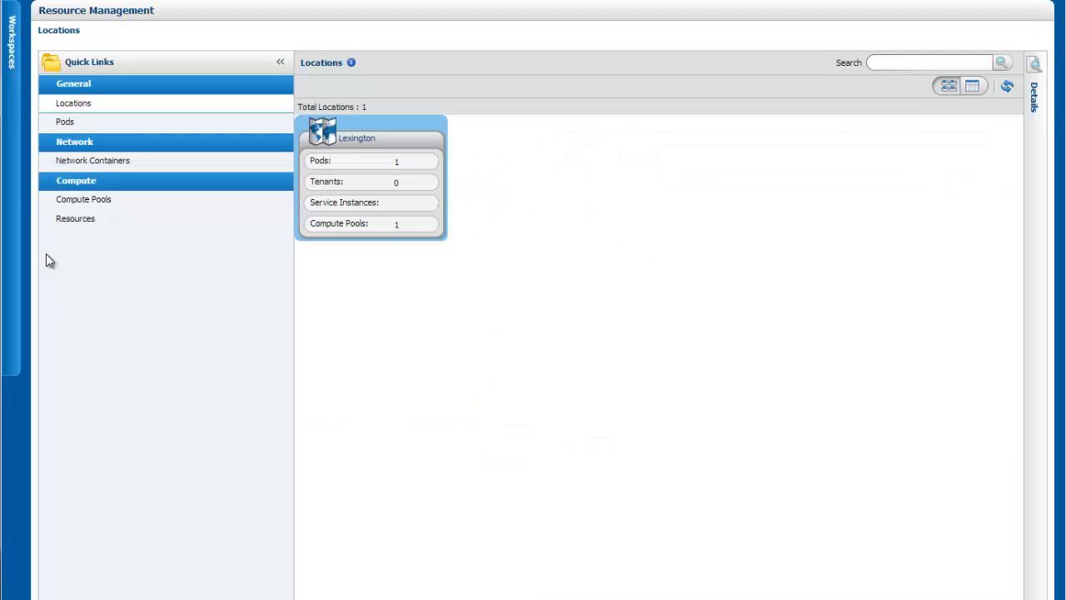
left_click(109, 121)
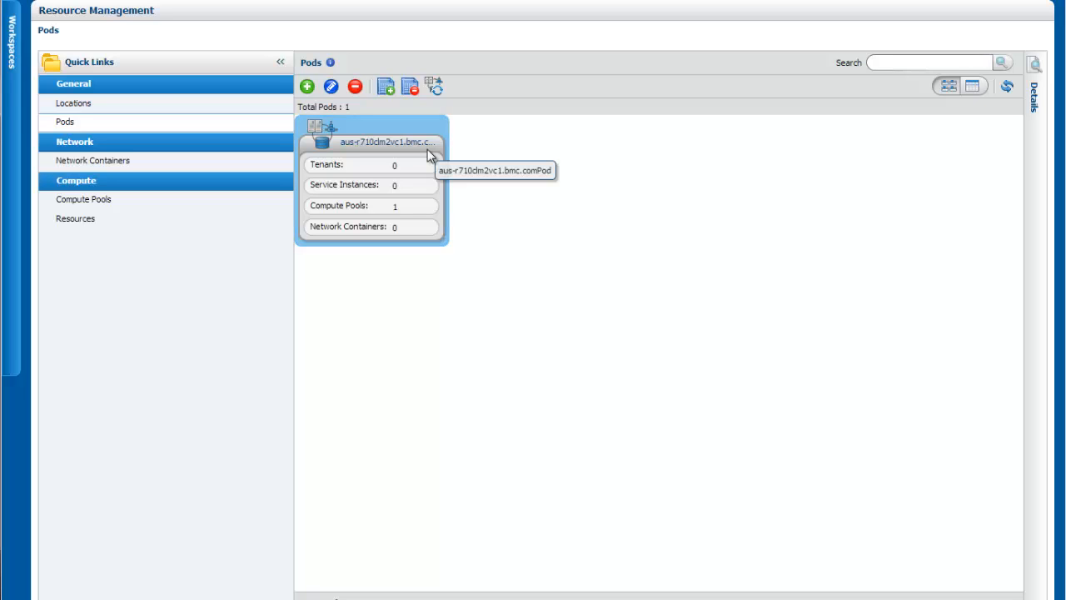
left_click(11, 49)
left_click(46, 27)
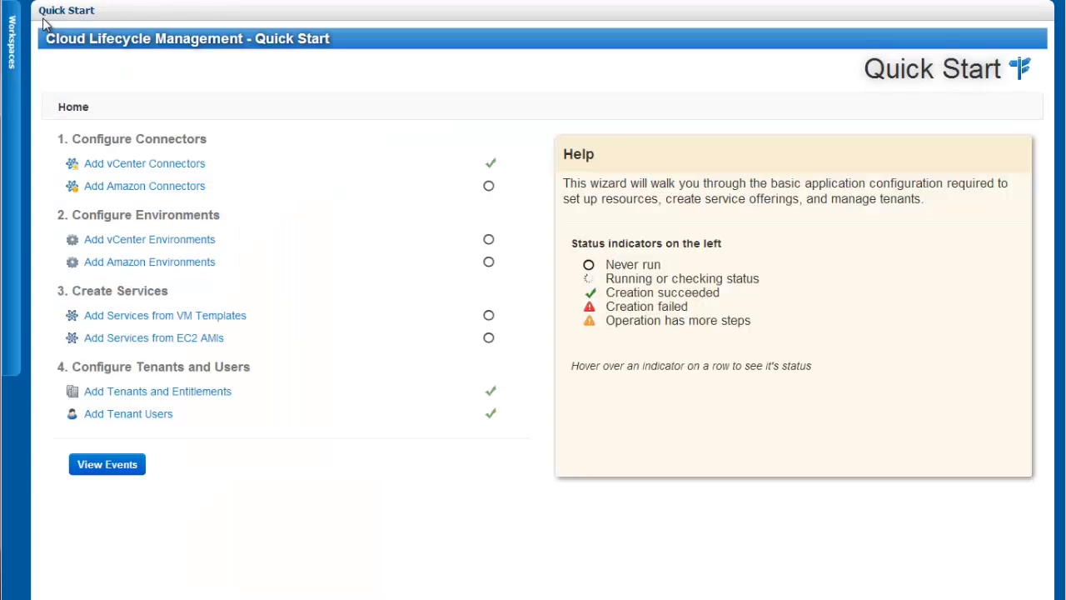
- Define vCenter environment QS1, described 'blah blah', on server aus-r710clm2vc1.bmc.com and continue
left_click(150, 241)
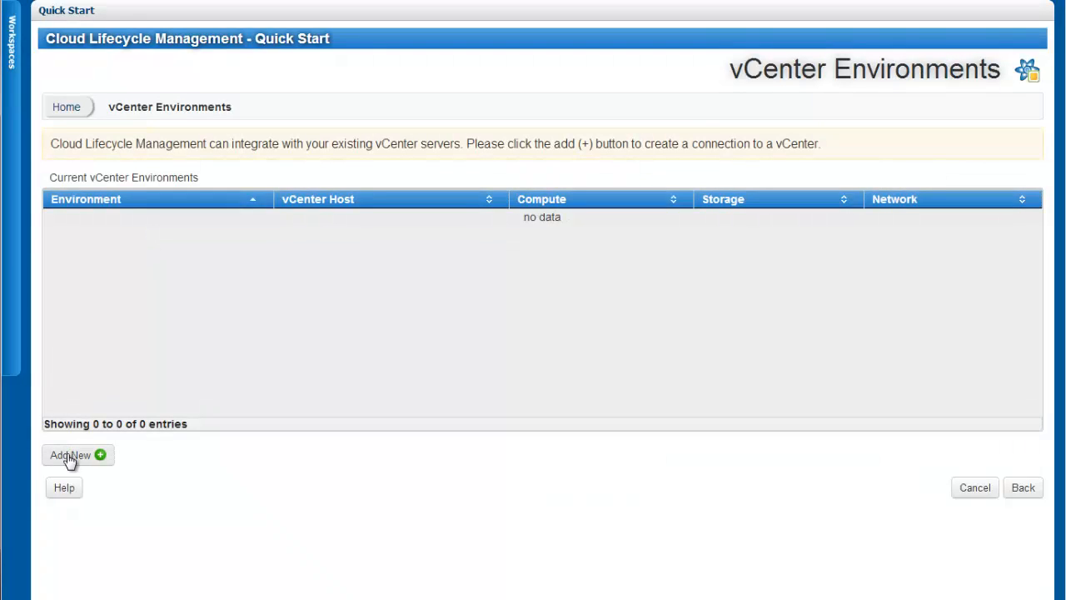
left_click(71, 455)
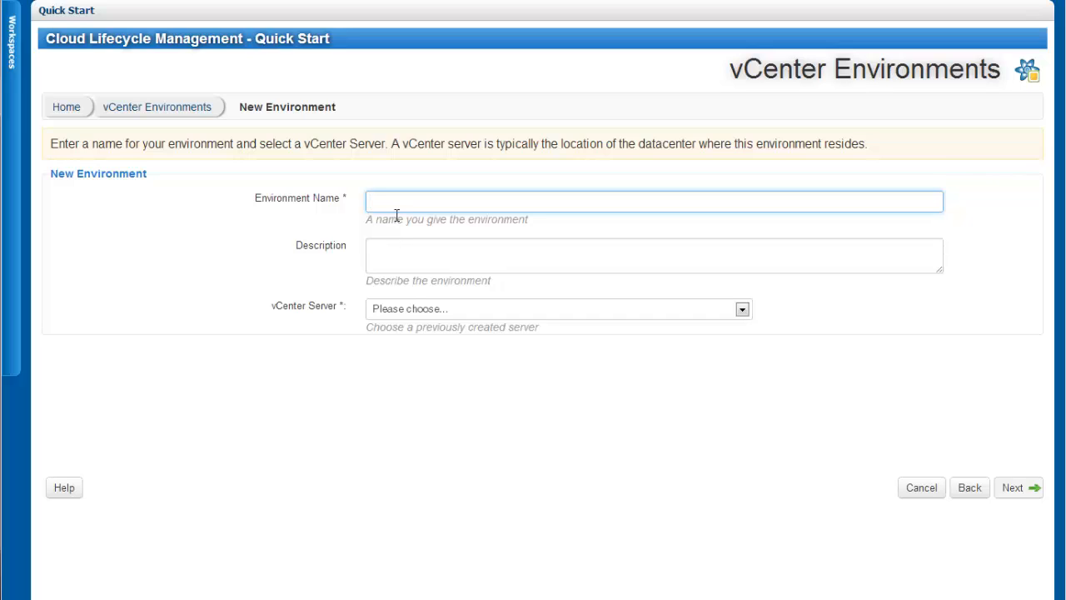
type("QS1")
left_click(393, 246)
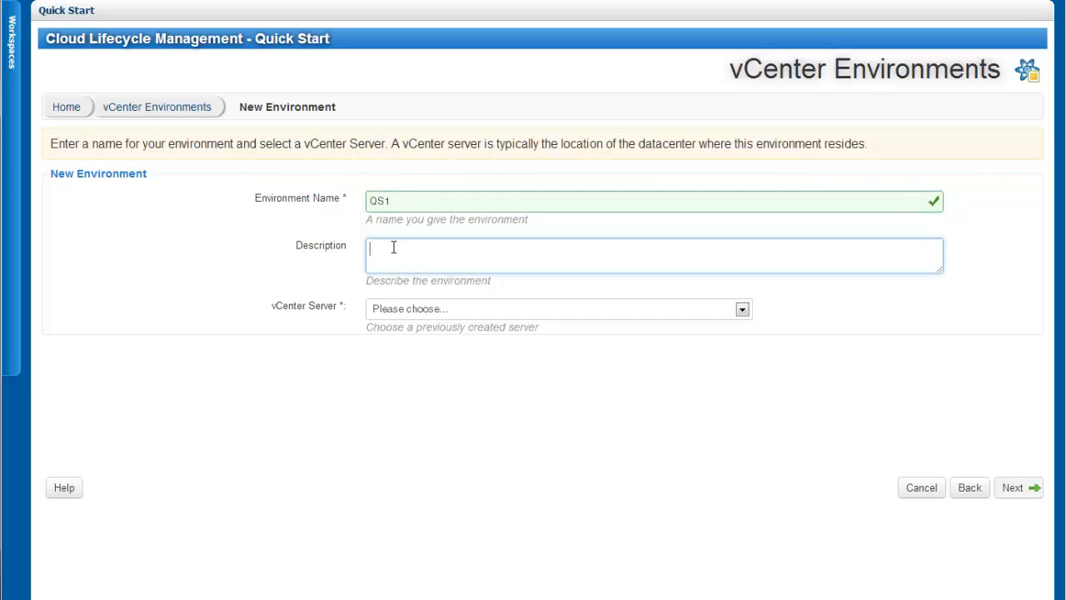
type("blah blah")
left_click(742, 310)
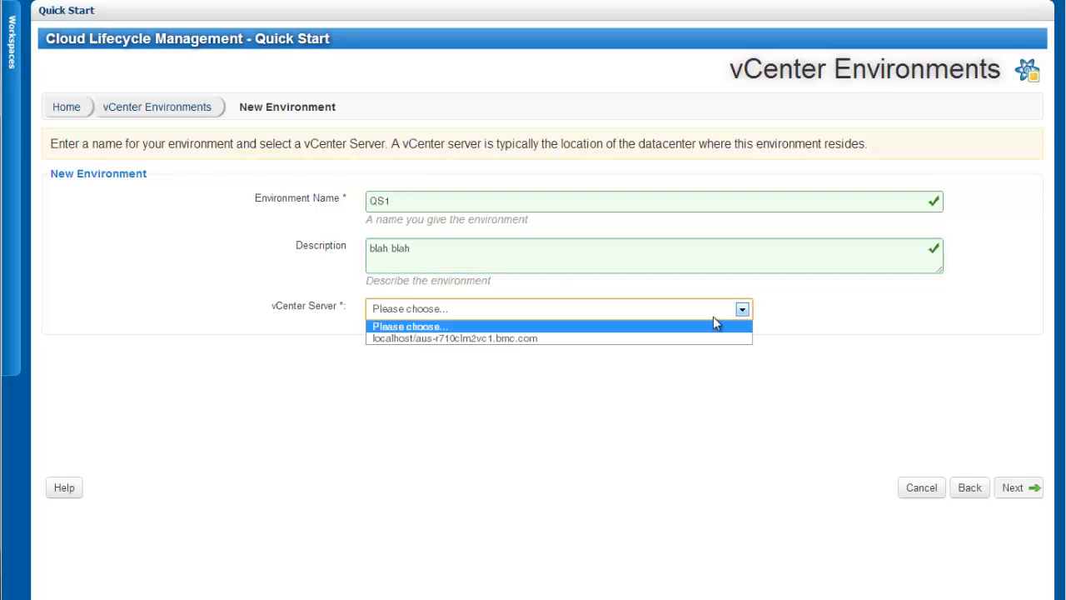
left_click(696, 339)
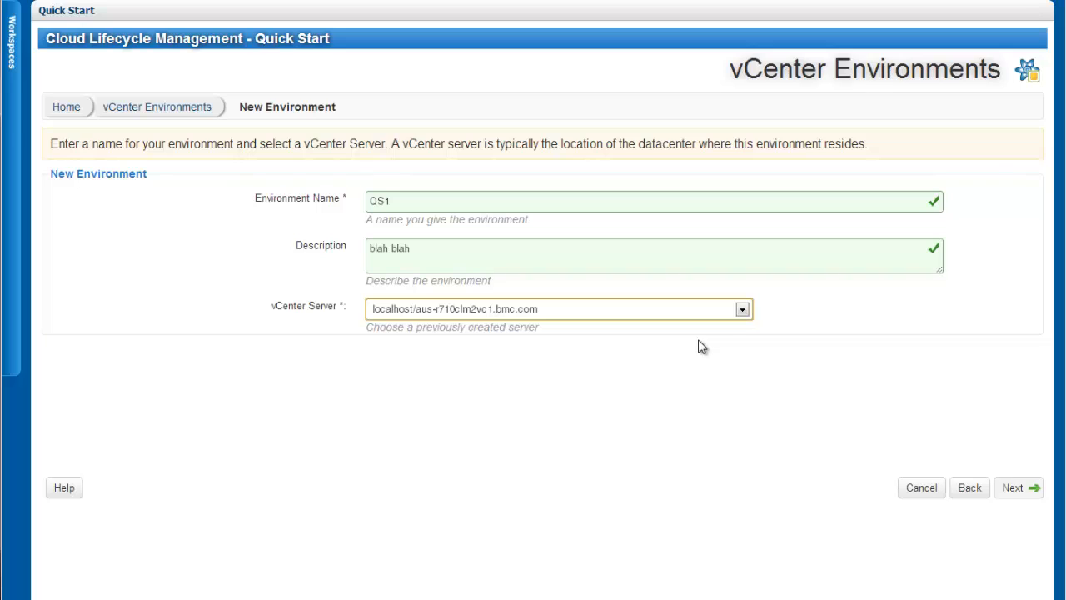
left_click(1012, 488)
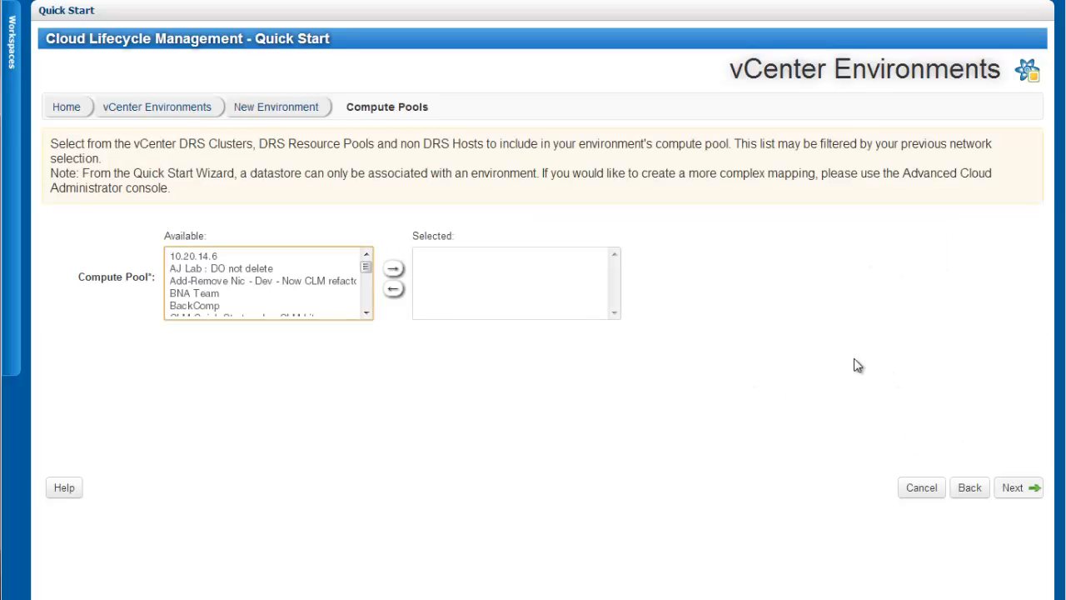
- Move CLM-CLUSTER-01 into the selected compute pools and continue to data storage
left_click(367, 312)
left_click(366, 313)
left_click(367, 313)
left_click(367, 312)
left_click(366, 312)
left_click(367, 312)
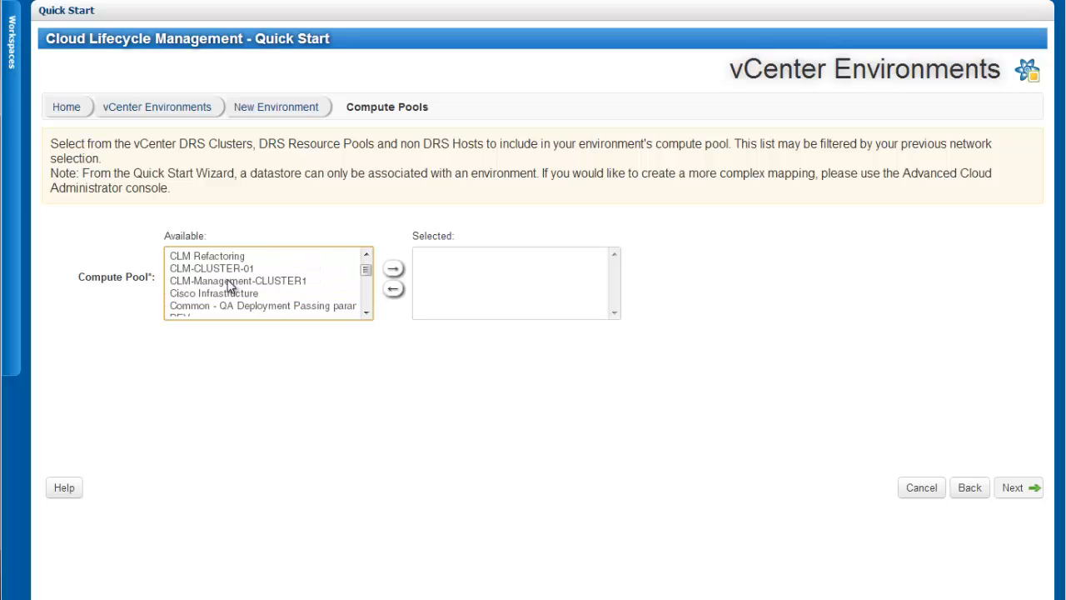
left_click(215, 269)
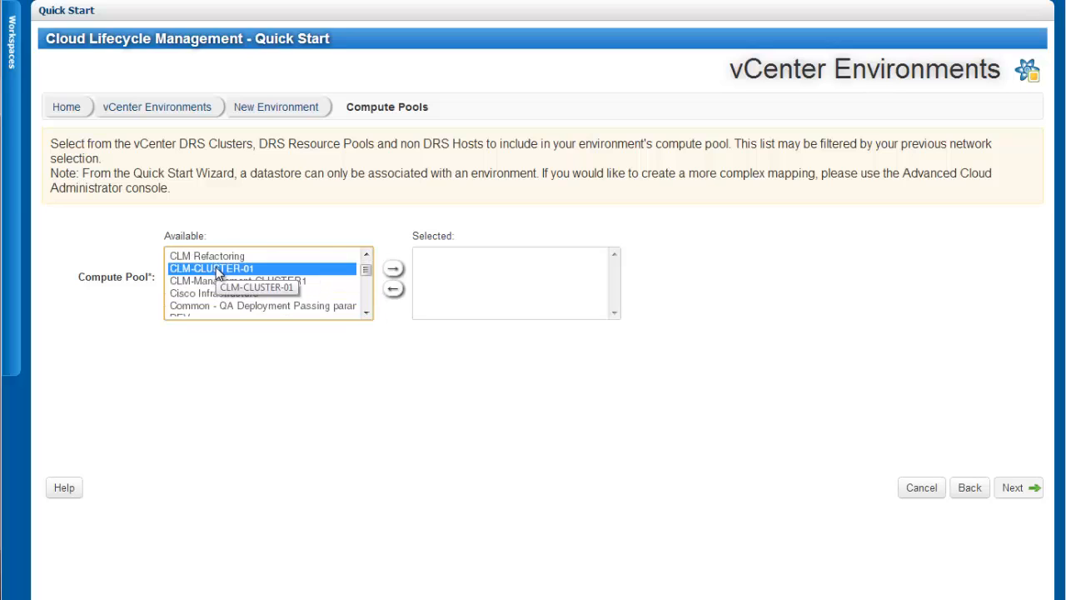
left_click(392, 269)
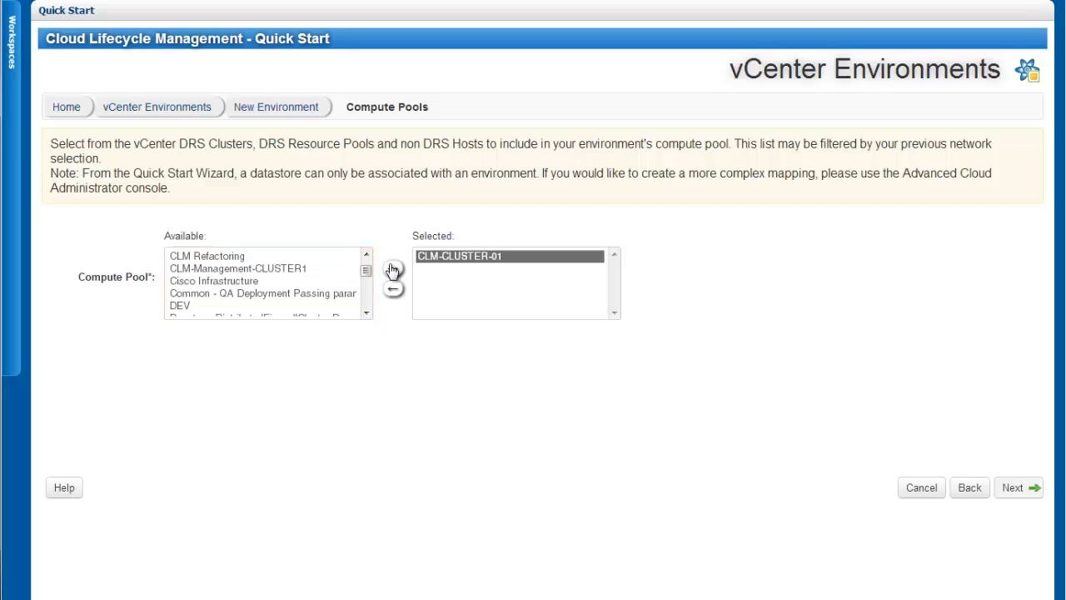
left_click(1023, 489)
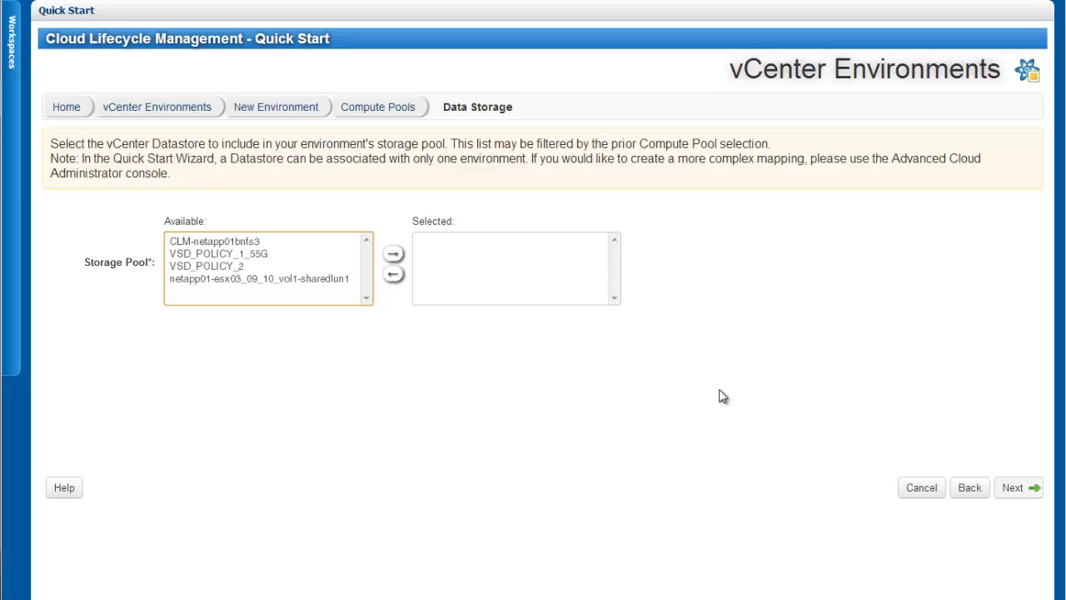
- Move the CLM-netapp01bnfs3 datastore into the selected storage pool and continue to networks
left_click(236, 245)
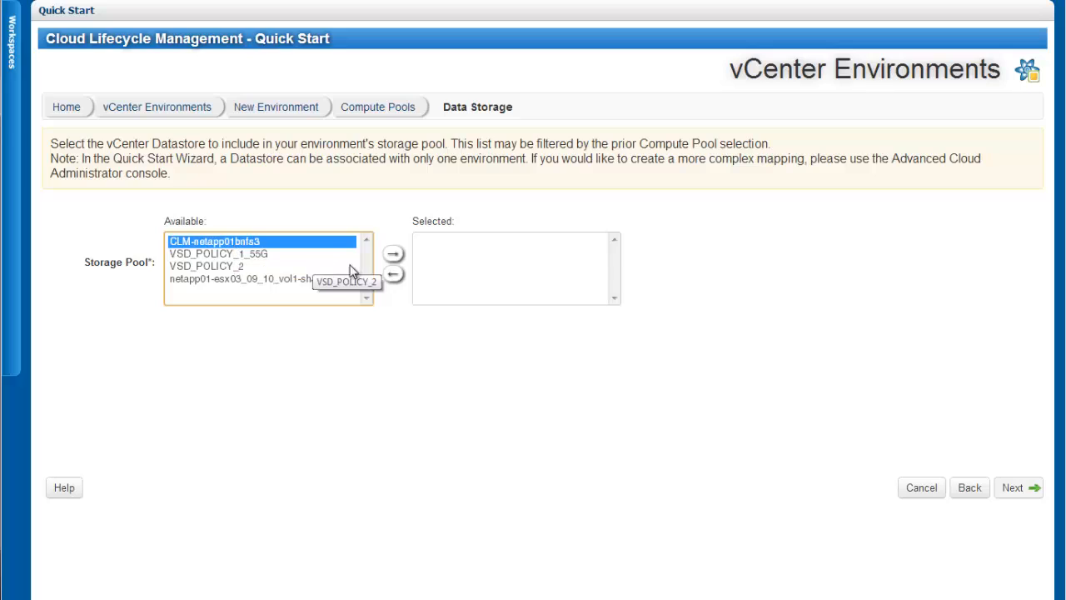
left_click(393, 259)
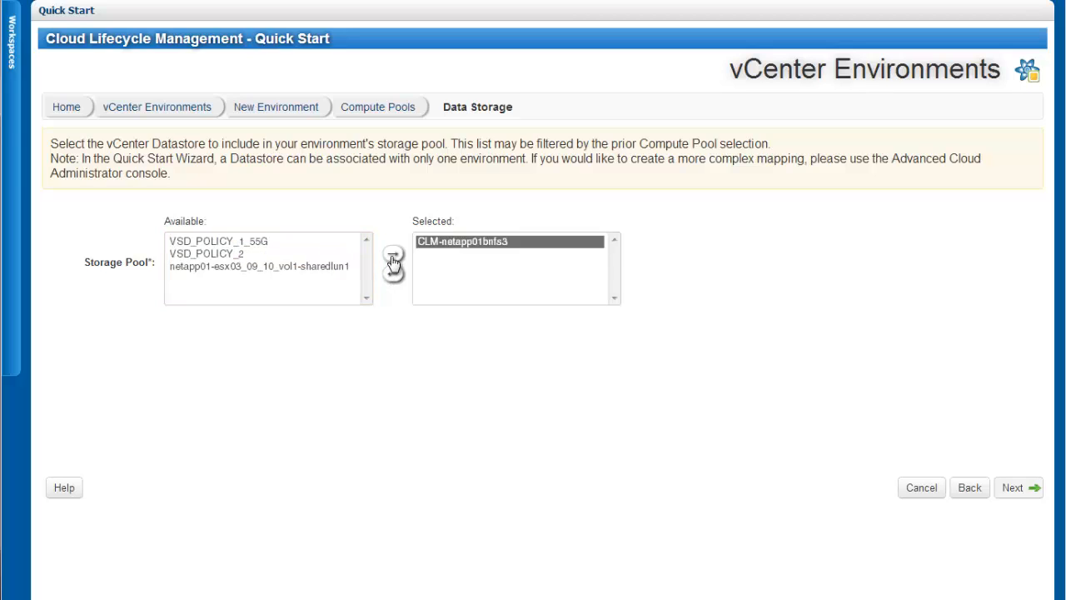
left_click(1012, 490)
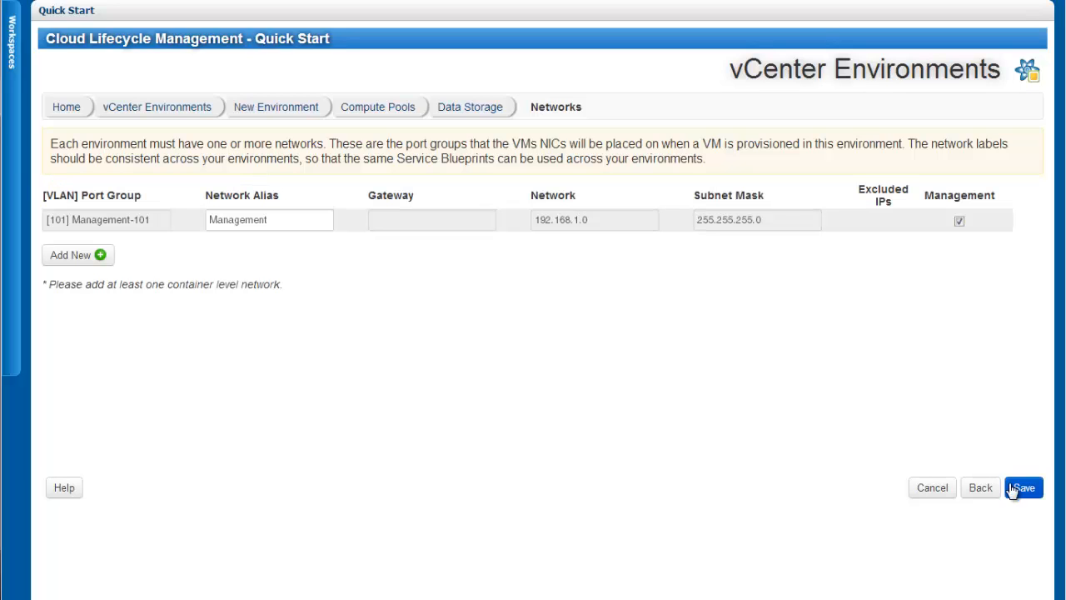
- Add a second network aliased Customer with gateway 192.168.7.1 and begin its network address
left_click(97, 260)
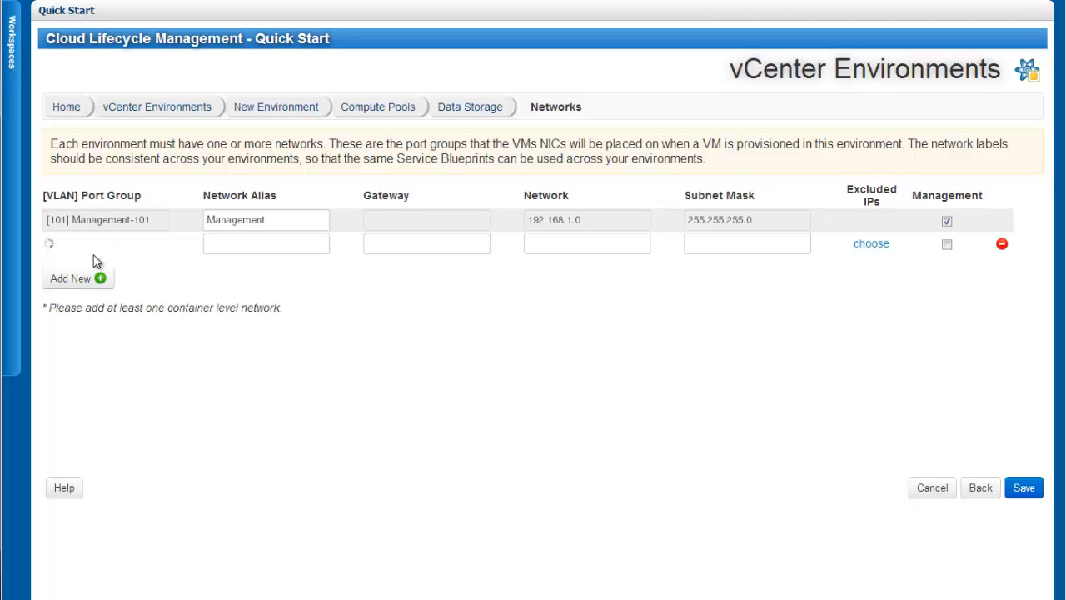
left_click(276, 241)
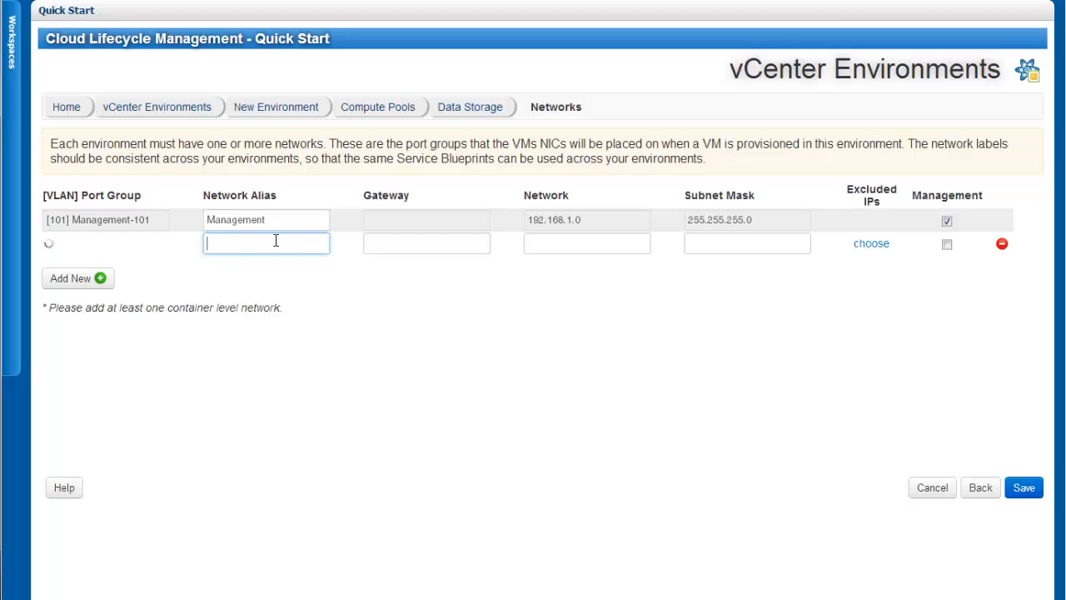
type("Customer")
left_click(389, 240)
type("1")
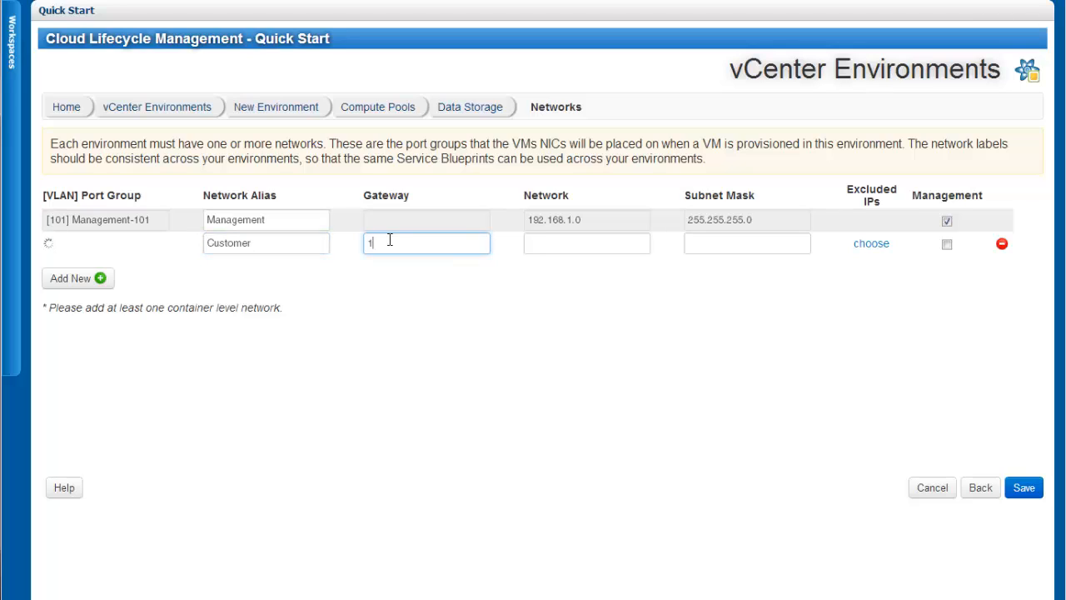
type("92.168.7.1")
key("Tab")
type("1")
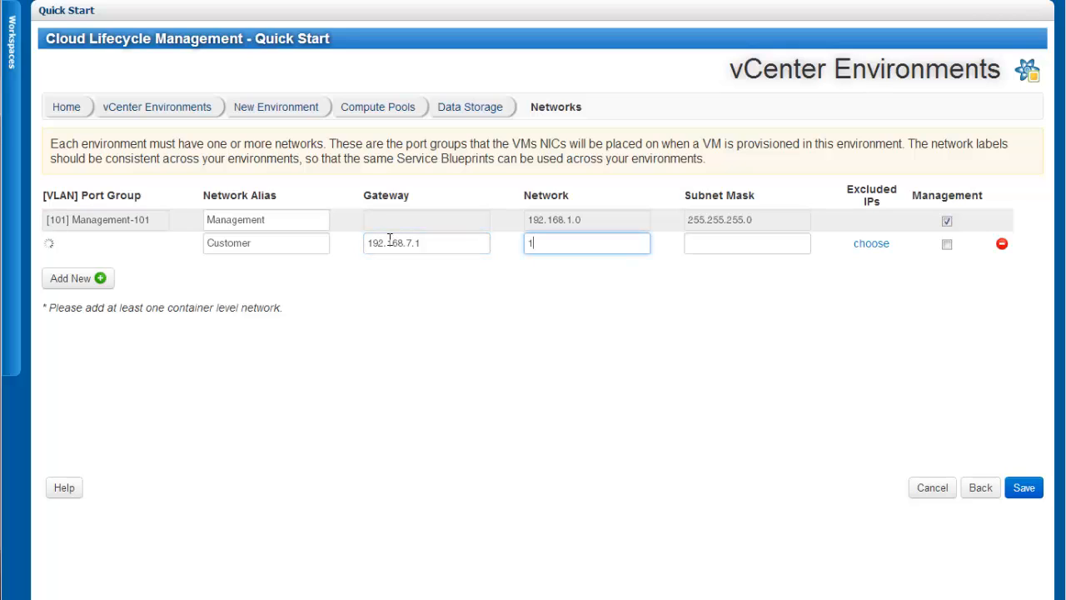
type("92.1")
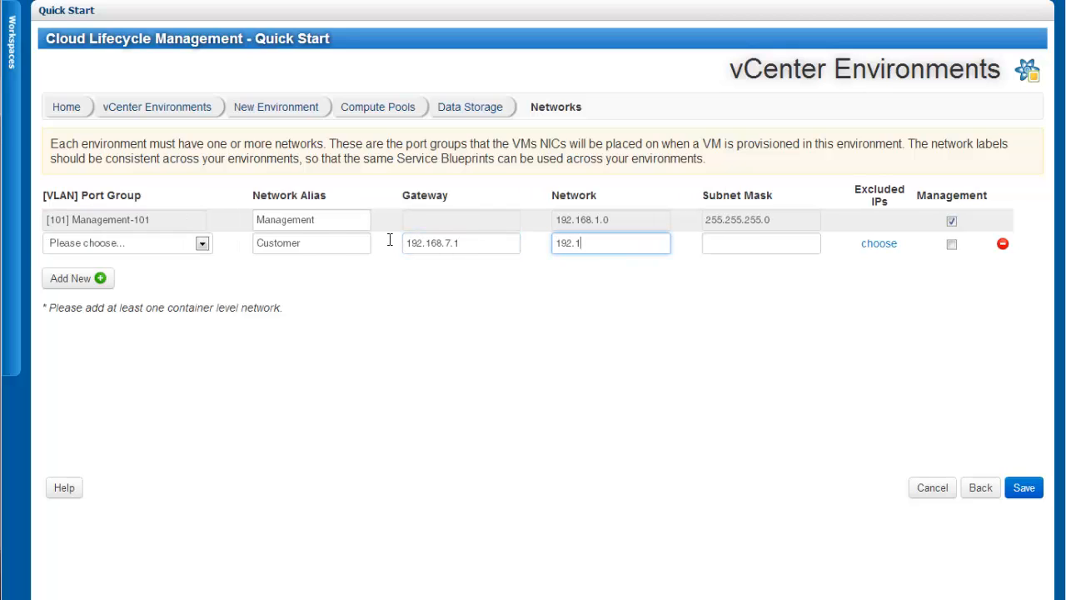
type("68")
type(".")
type("255")
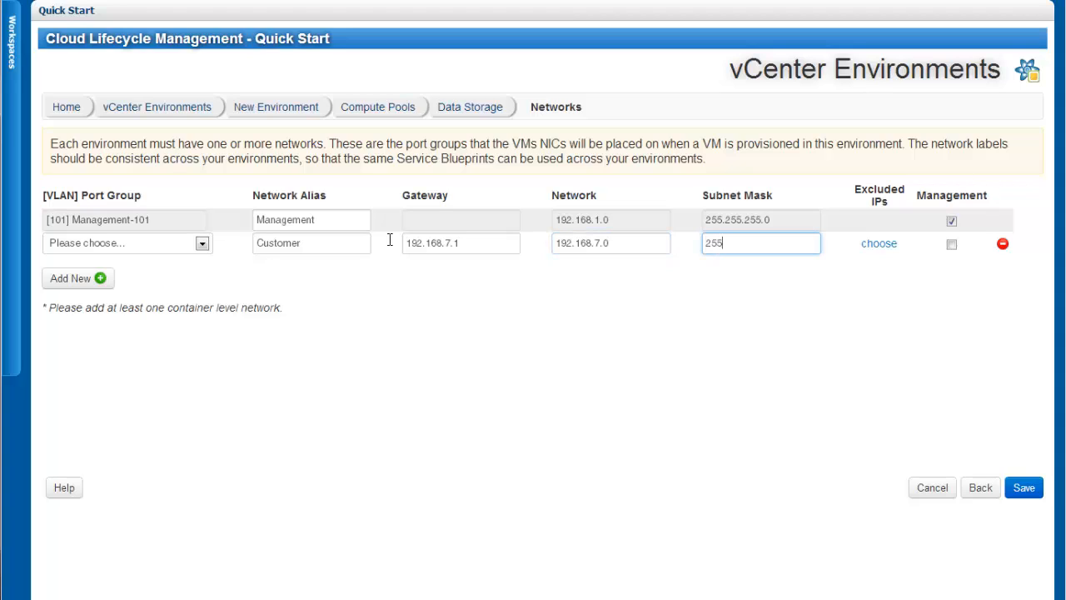
type(".255.255.0")
- Assign port group [546] QS.Customer7 to the Customer network and save the QS1 environment
left_click(202, 245)
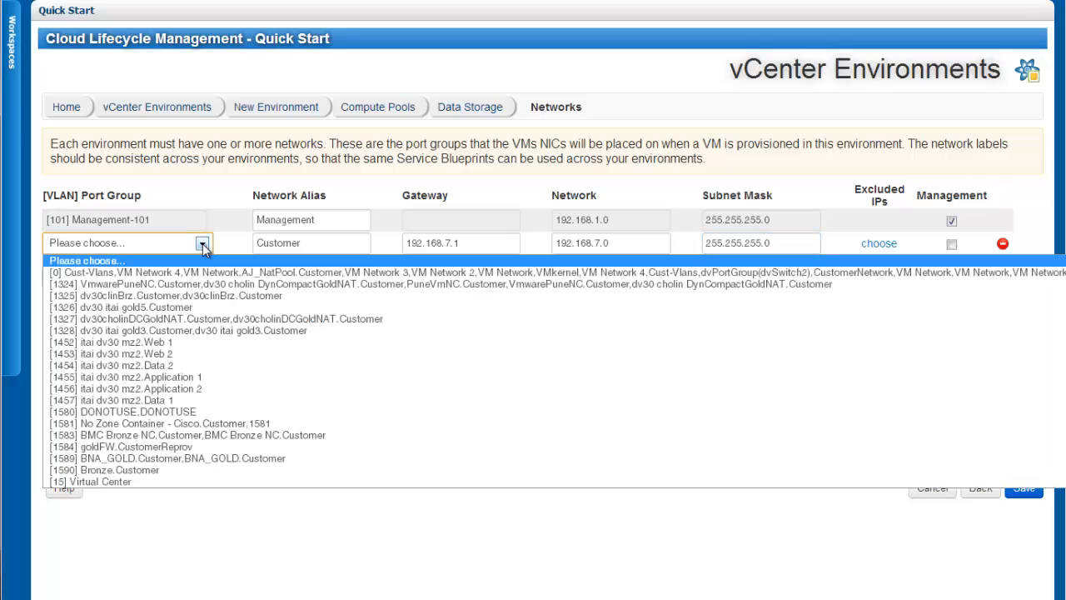
key("Down")
key("Down")
key("Down")
key("Down")
key("Down")
key("Down")
key("Down")
key("Down")
key("Down")
key("Down")
key("Down")
key("Down")
key("Down")
key("Down")
key("Down")
key("Down")
key("Down")
key("Down")
key("Down")
key("Down")
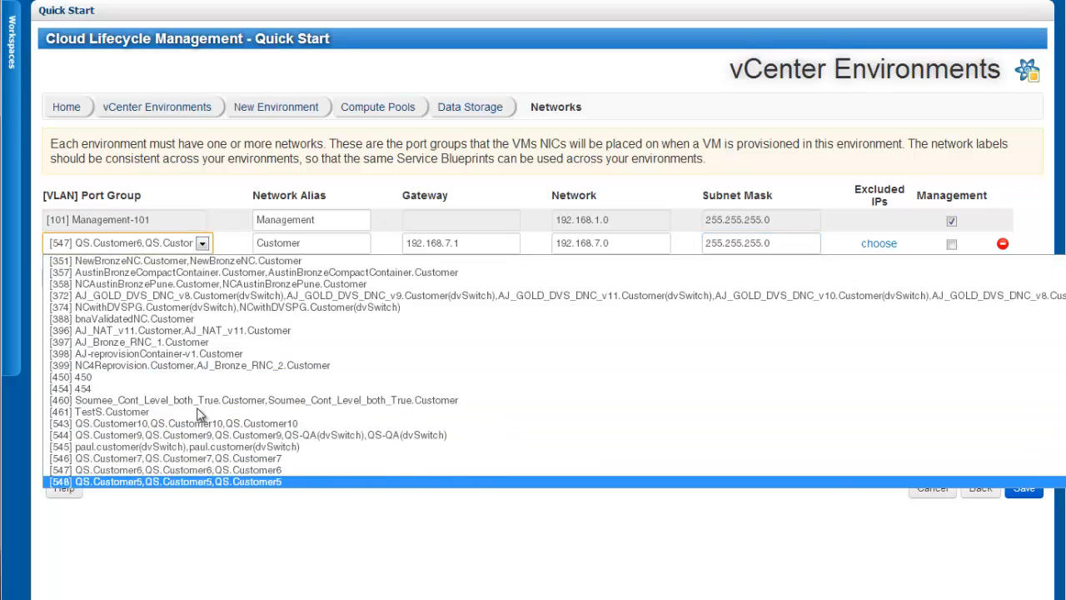
key("Up")
key("Up")
key("Up")
key("Up")
key("Up")
key("Up")
key("Up")
key("Up")
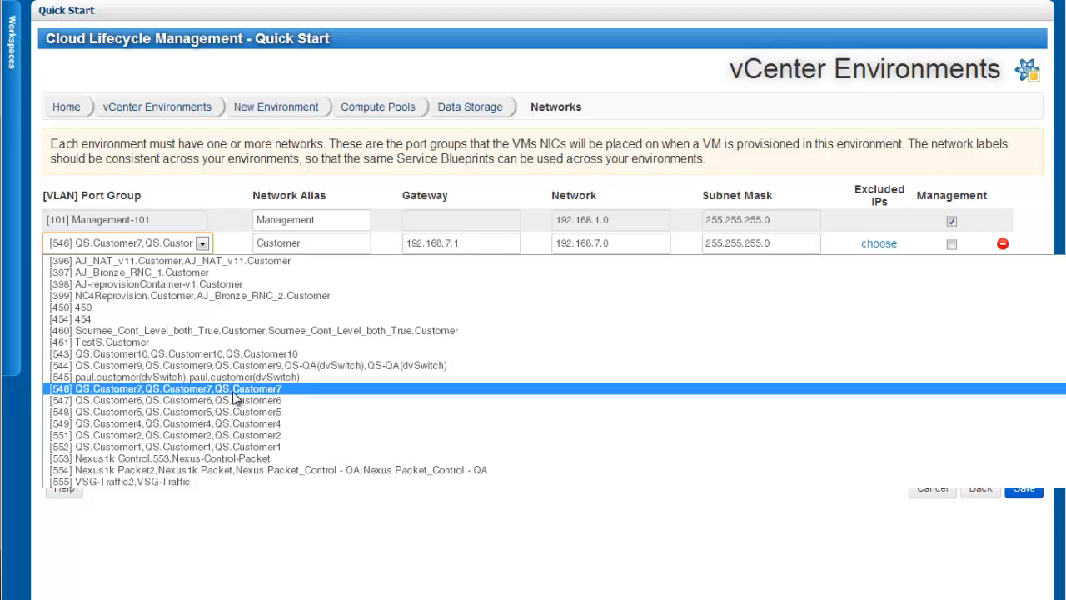
left_click(222, 392)
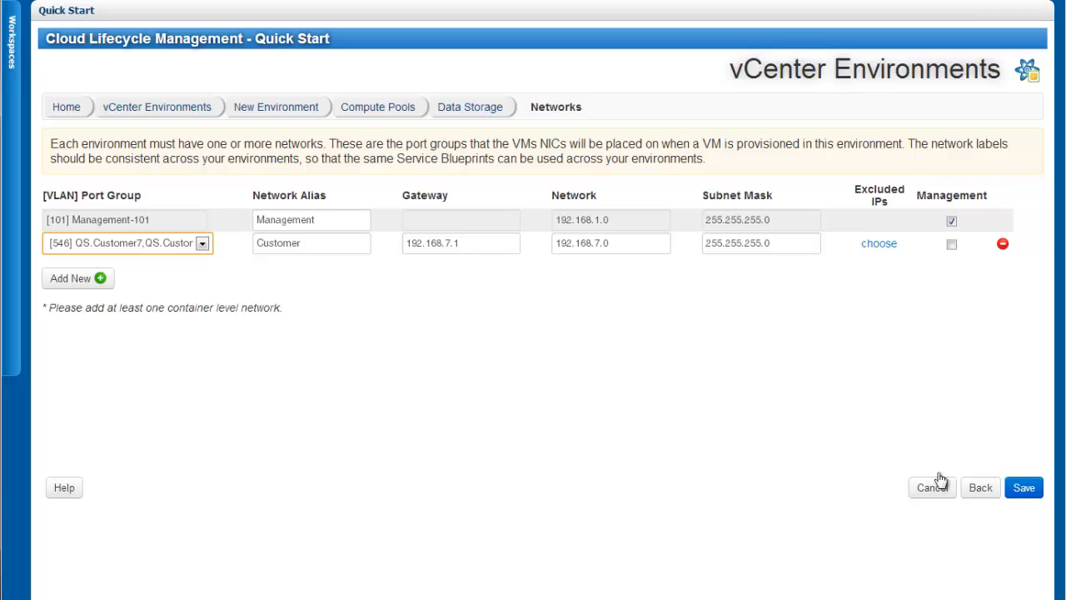
left_click(1024, 488)
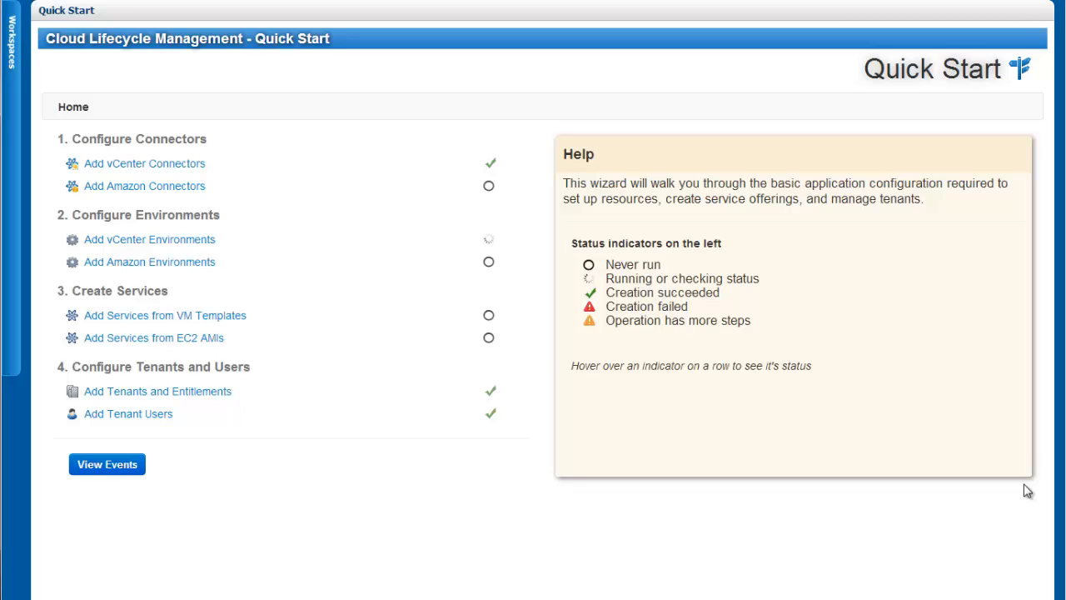
- Confirm EnvironmentCreate, PodCreate and VIMOnboard events finished with Success, then show the workspaces list
left_click(112, 466)
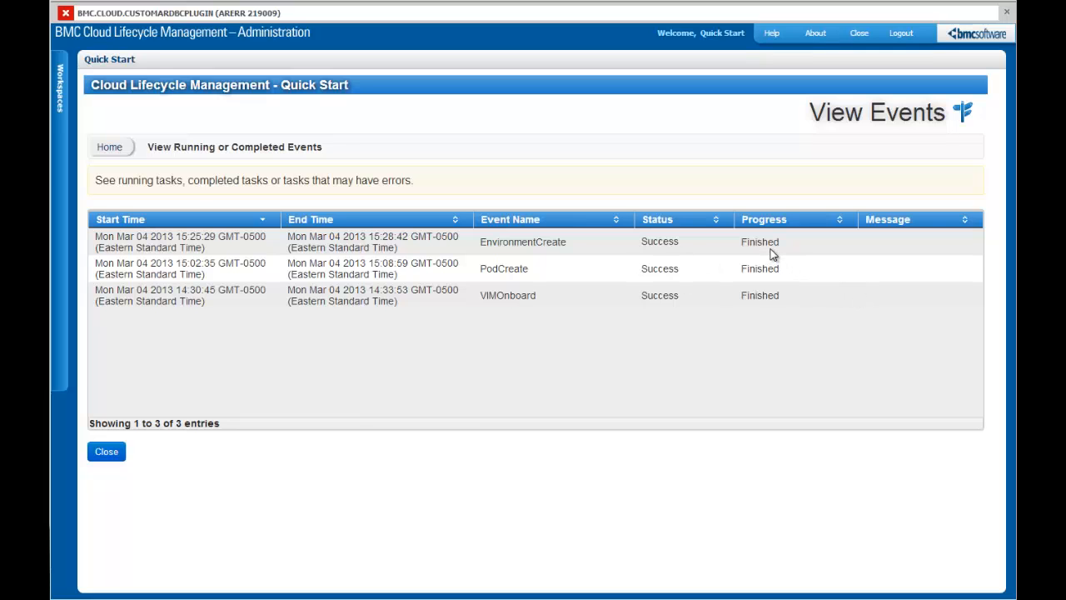
left_click(63, 101)
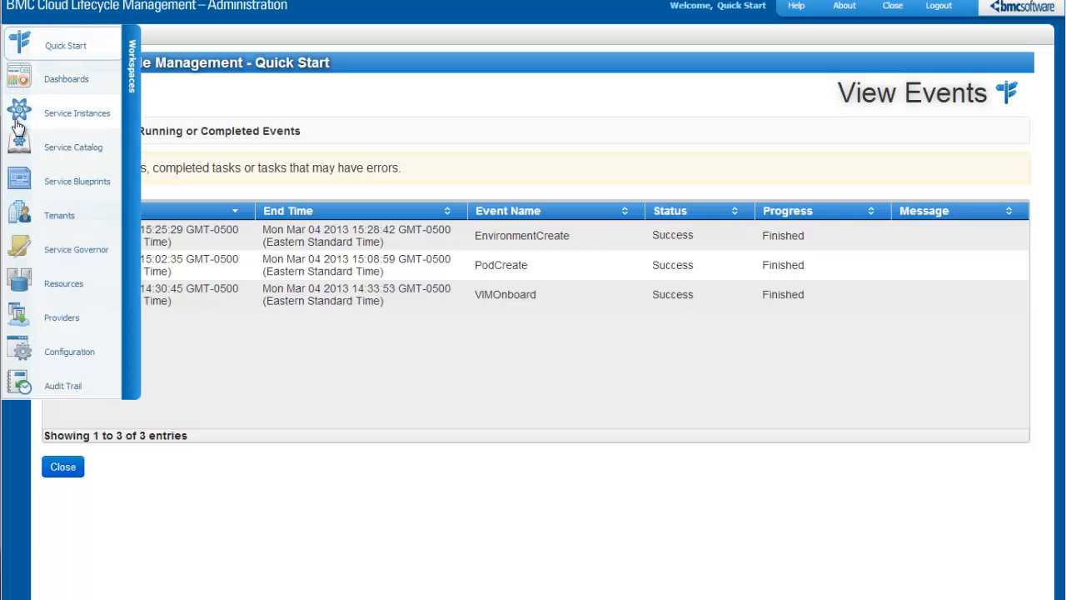
- Review the compute pools and Resources list, confirming CLM-CLUSTER-01 in QS1_VirtualClusterPool
left_click(63, 281)
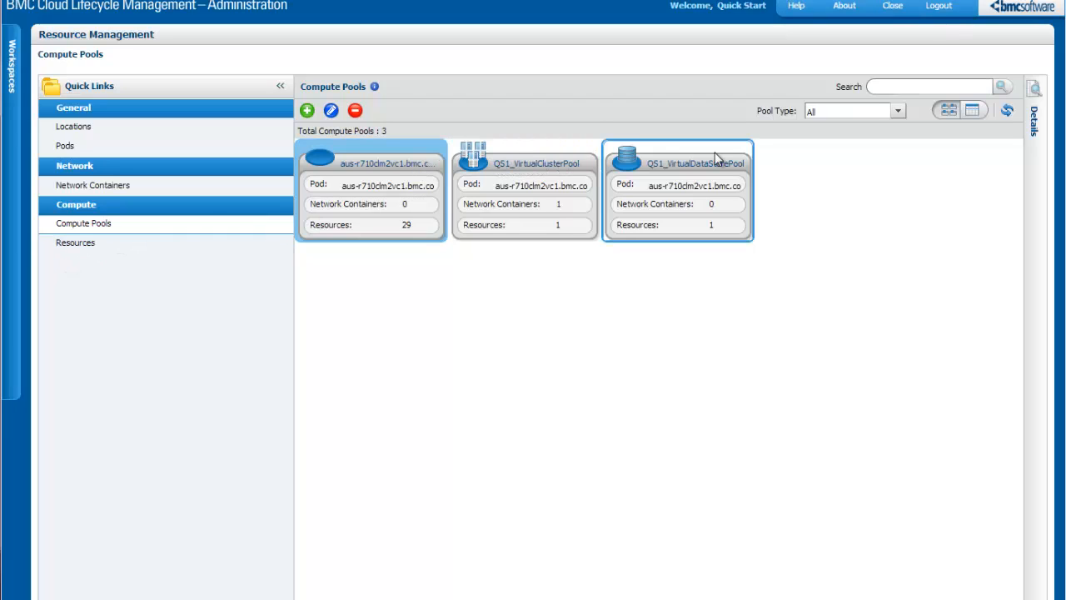
left_click(78, 244)
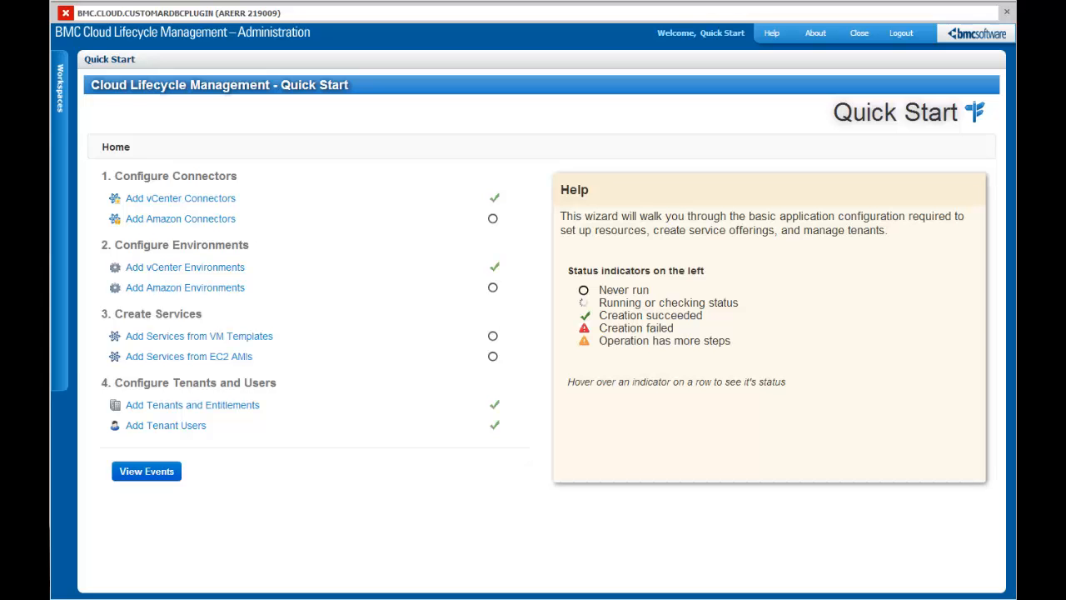
- Start a new VM-template service named MyService with the description 'woof woof'
left_click(185, 337)
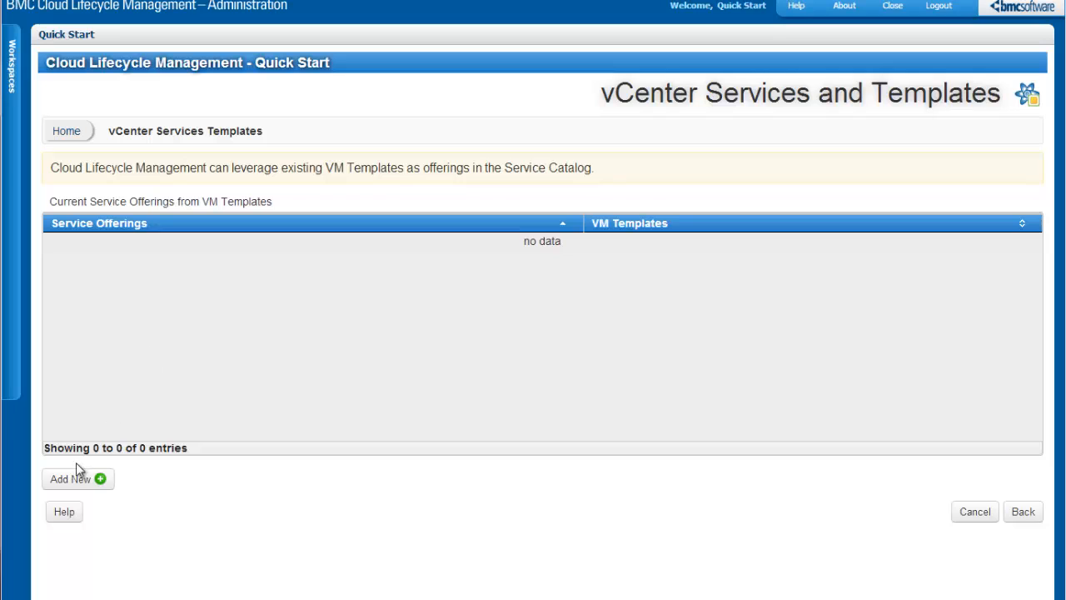
left_click(80, 484)
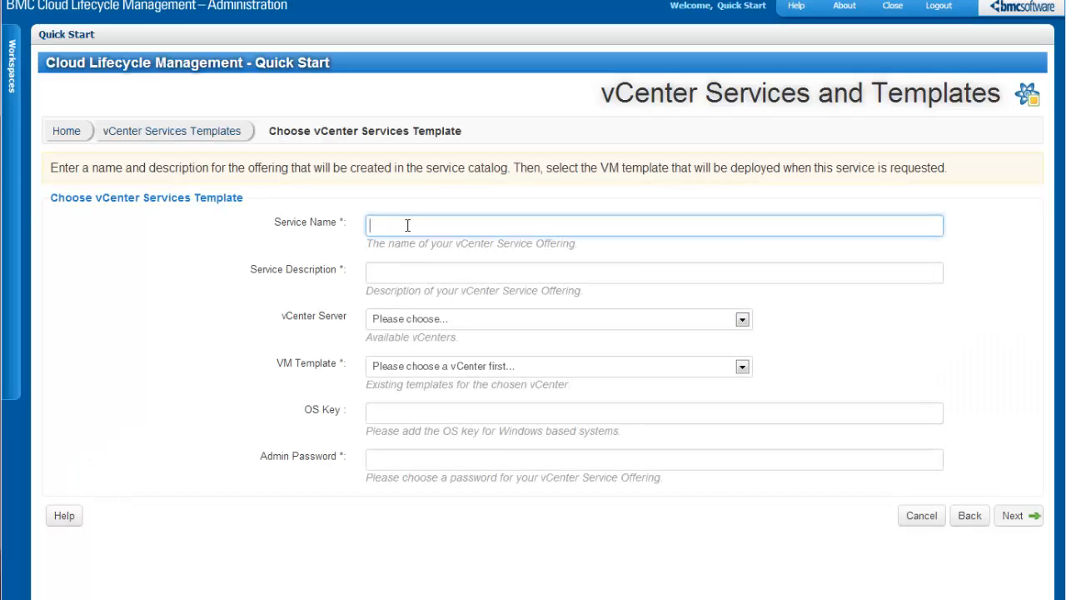
type("MyService")
key("Tab")
type("w")
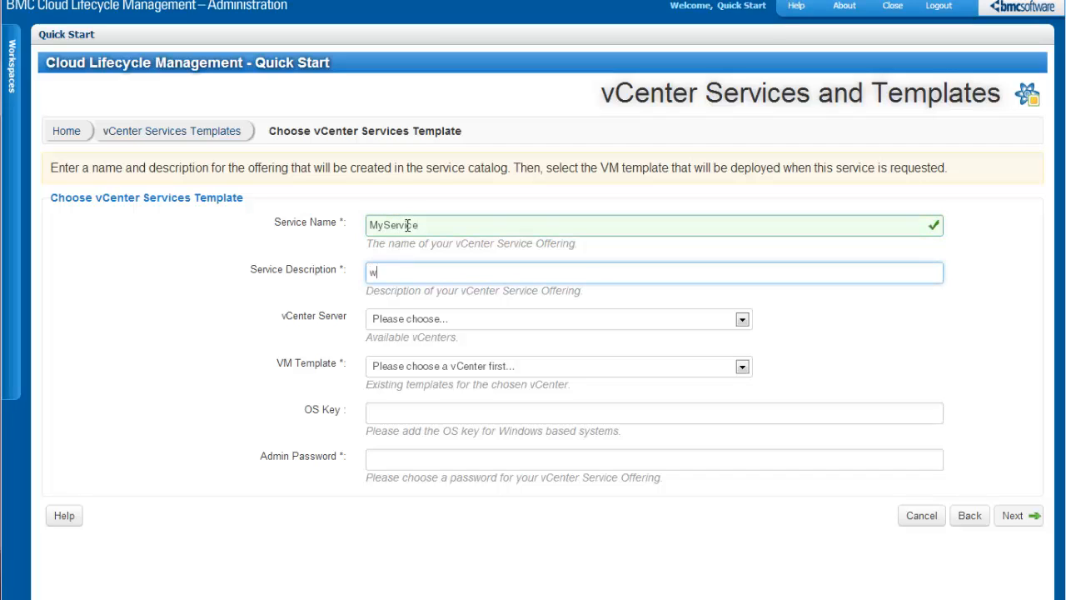
type("oof woof")
- Choose the aus-r710clm2vc1 vCenter and QuickStart_W2K8_dv92 template, and enter the Windows OS key and admin password
left_click(742, 320)
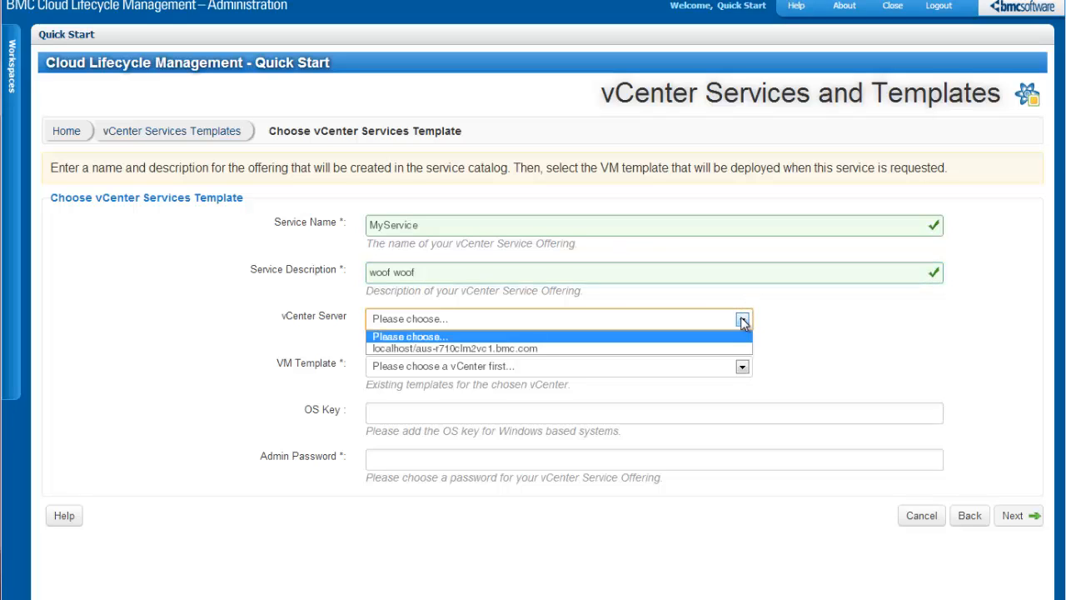
left_click(701, 348)
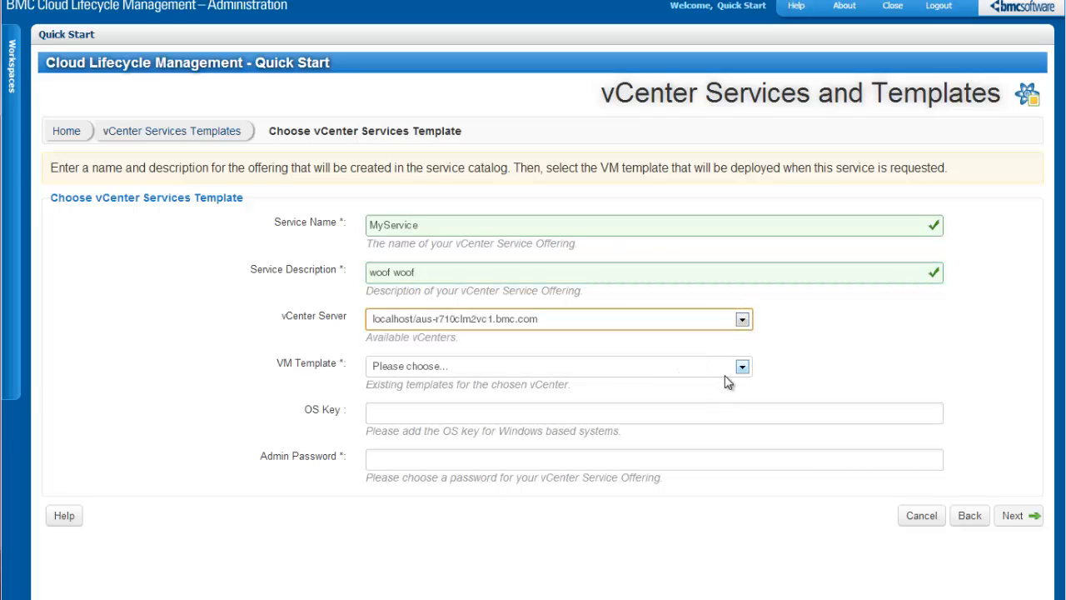
left_click(743, 367)
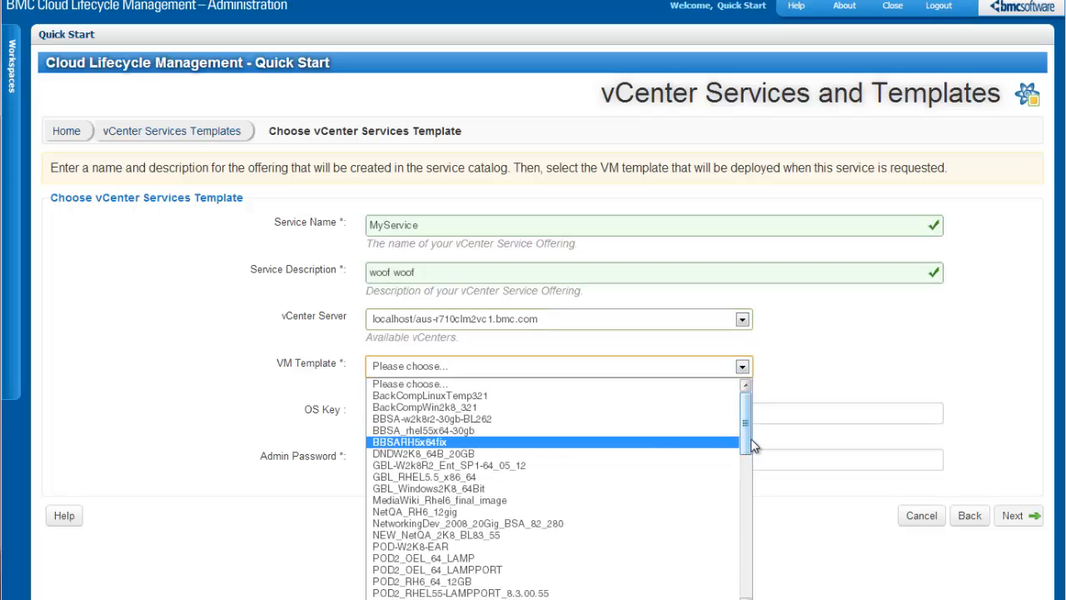
left_click_drag(748, 433, 745, 469)
left_click_drag(738, 483, 738, 484)
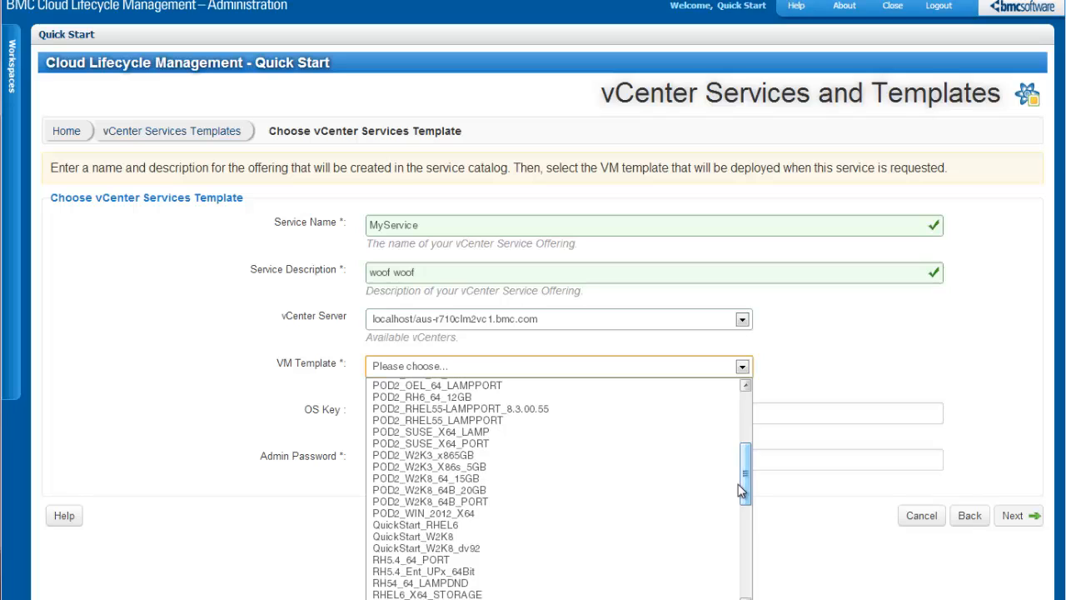
left_click(556, 548)
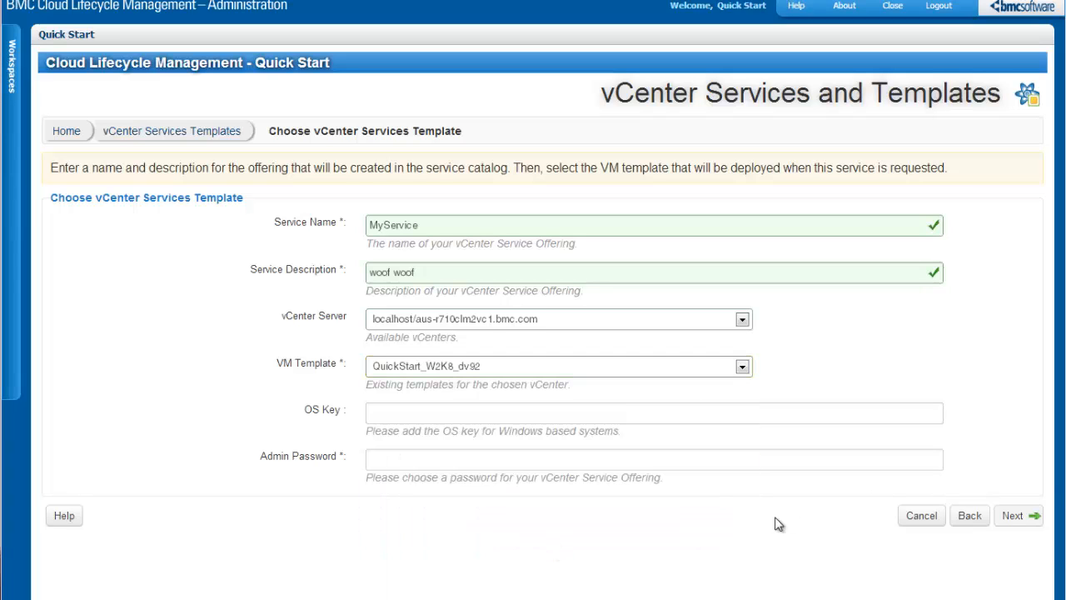
left_click(599, 413)
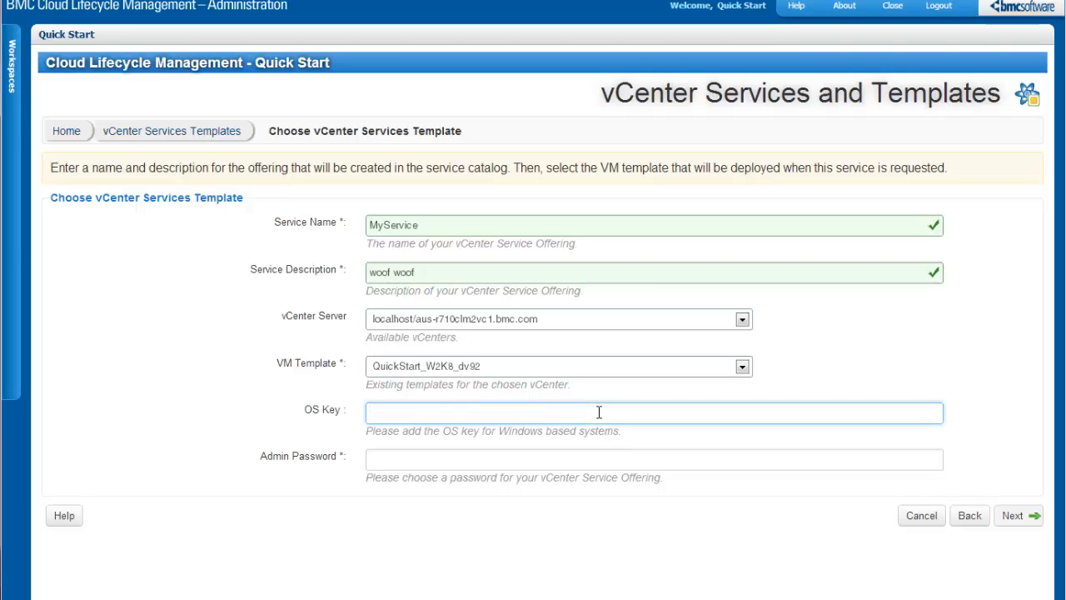
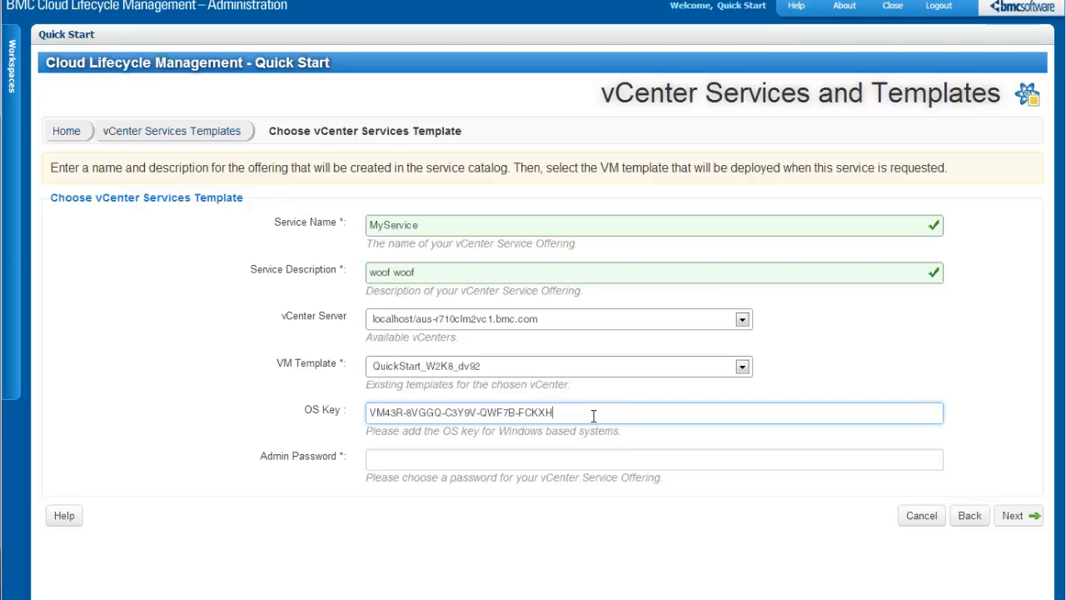
left_click(558, 454)
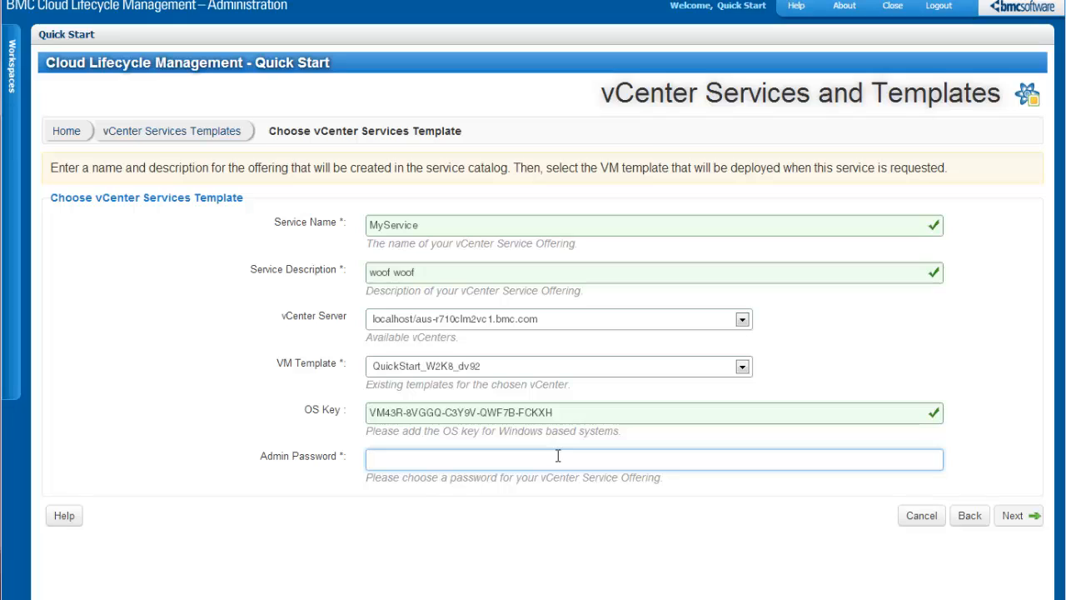
type("password")
- Price the offering at 1.00 per day, add a NIC on the Management network, and save
left_click(1012, 516)
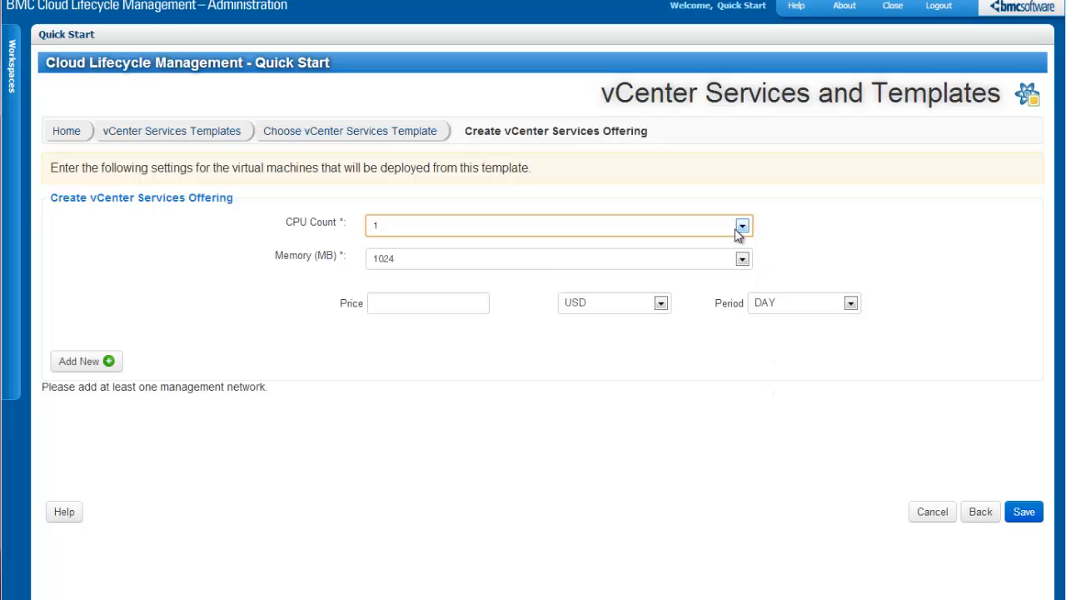
left_click(433, 308)
type("1")
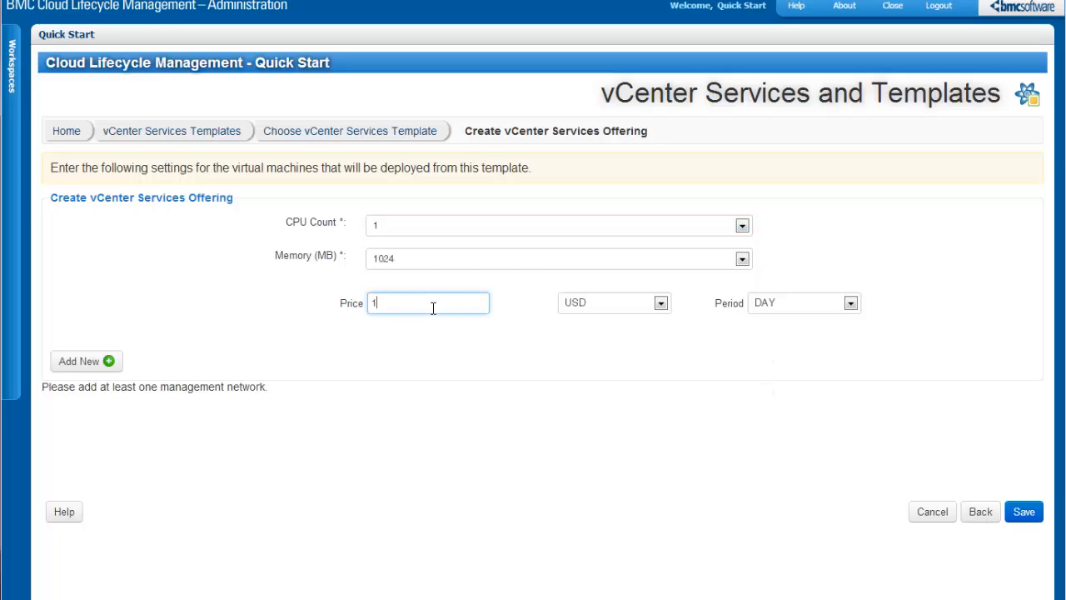
type(".00")
left_click(104, 360)
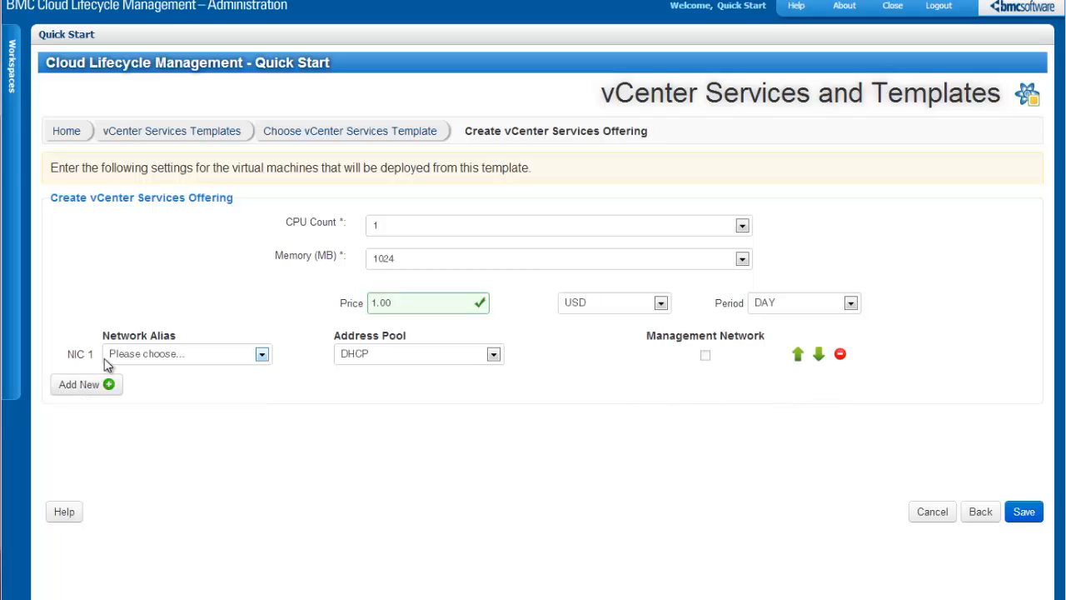
left_click(262, 356)
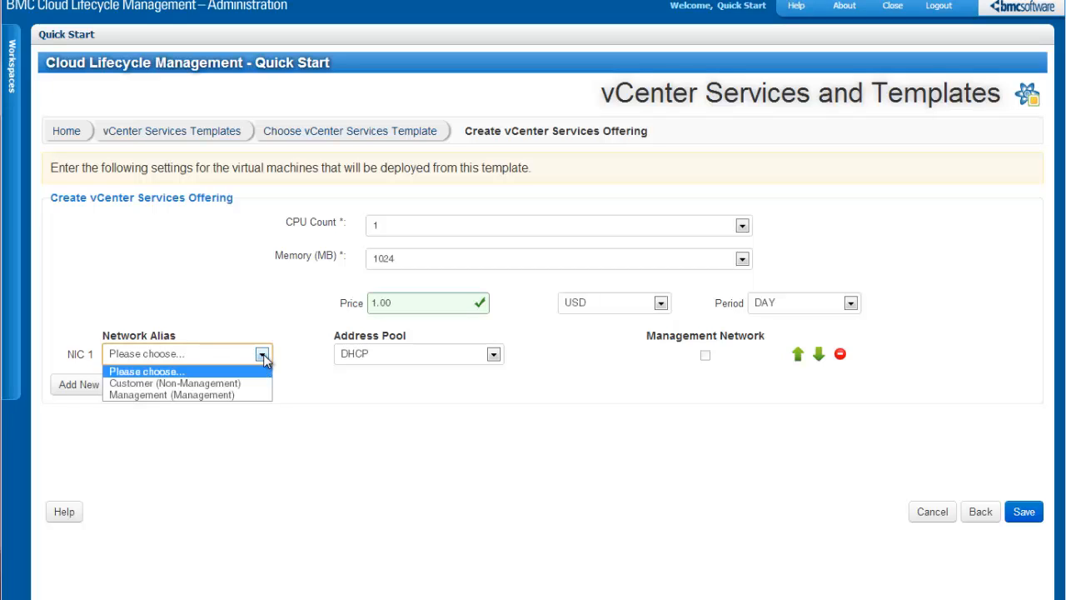
left_click(246, 394)
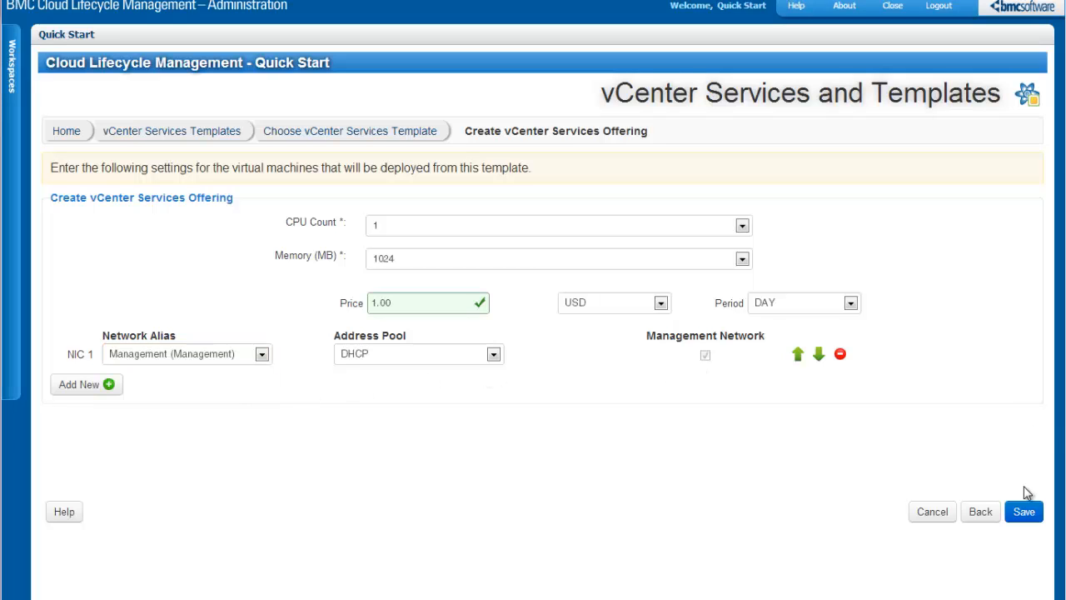
left_click(1023, 511)
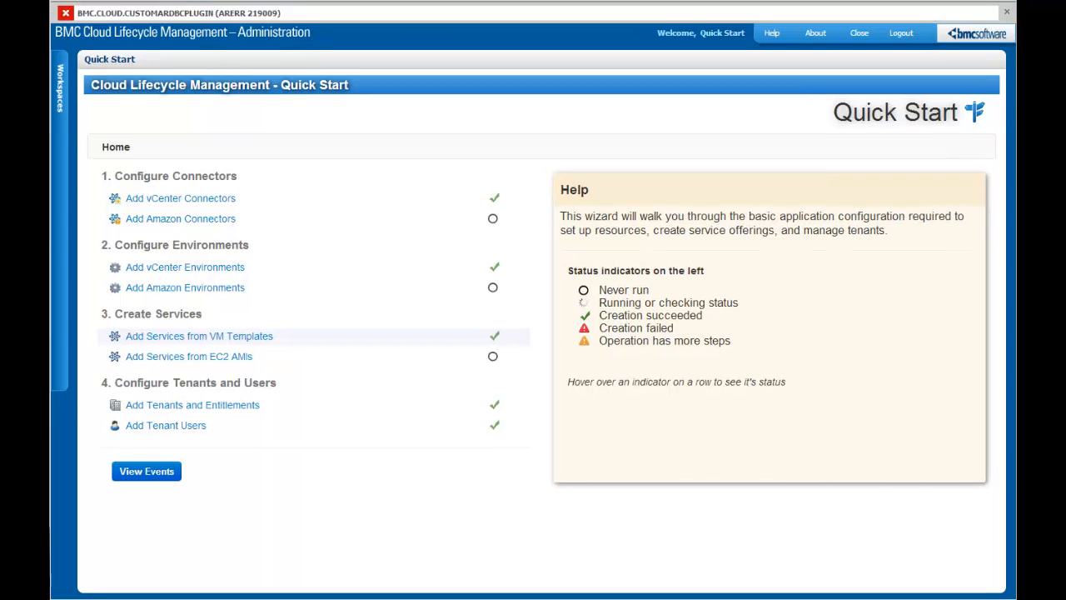
- Start a new tenant named 'My Tenant' located in Concord
left_click(171, 413)
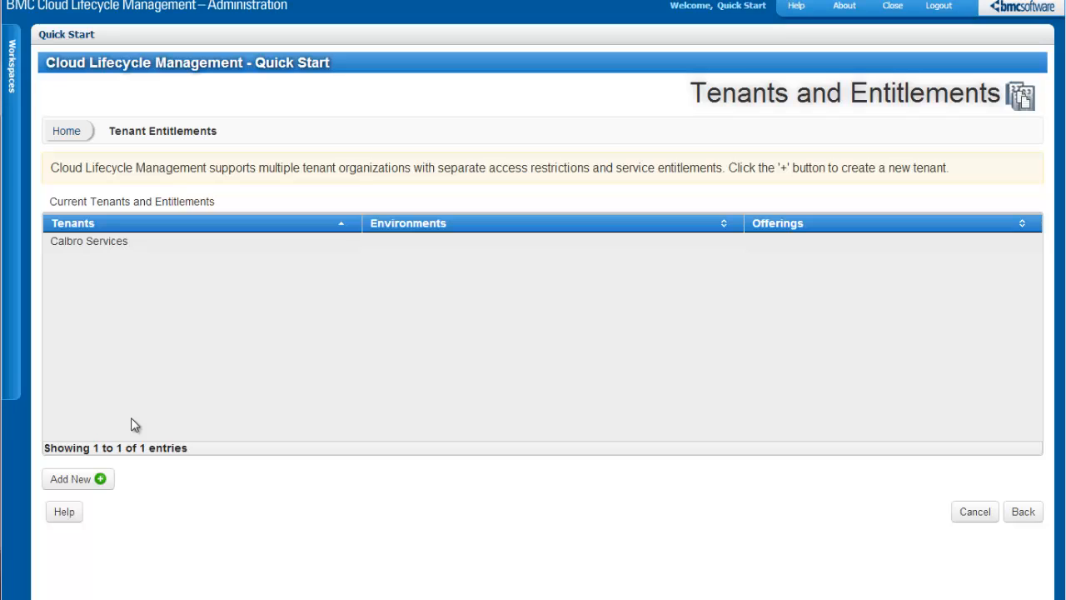
left_click(74, 481)
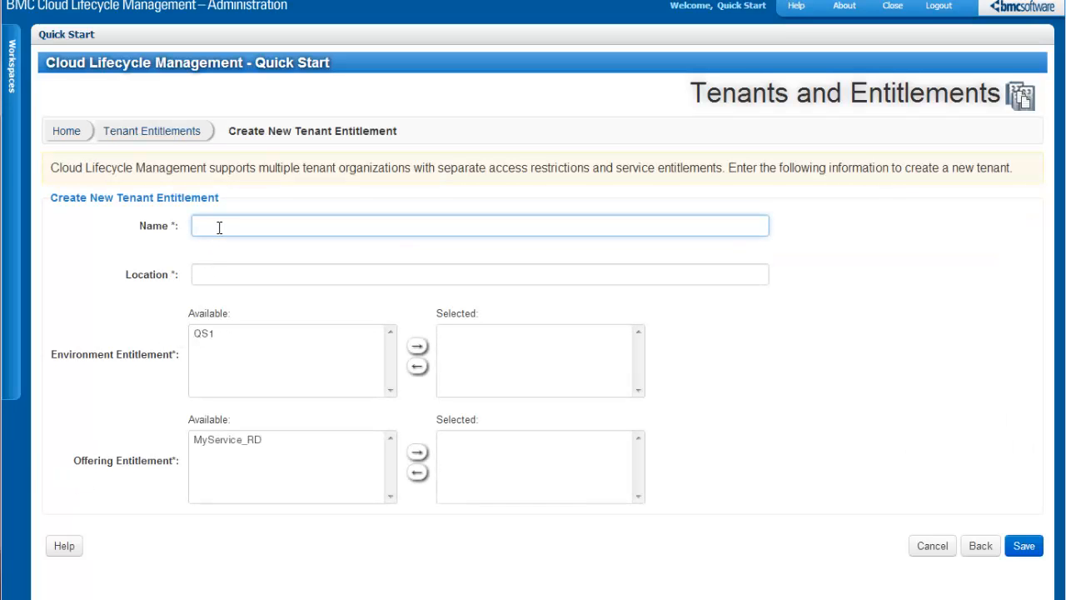
type("My Tenant")
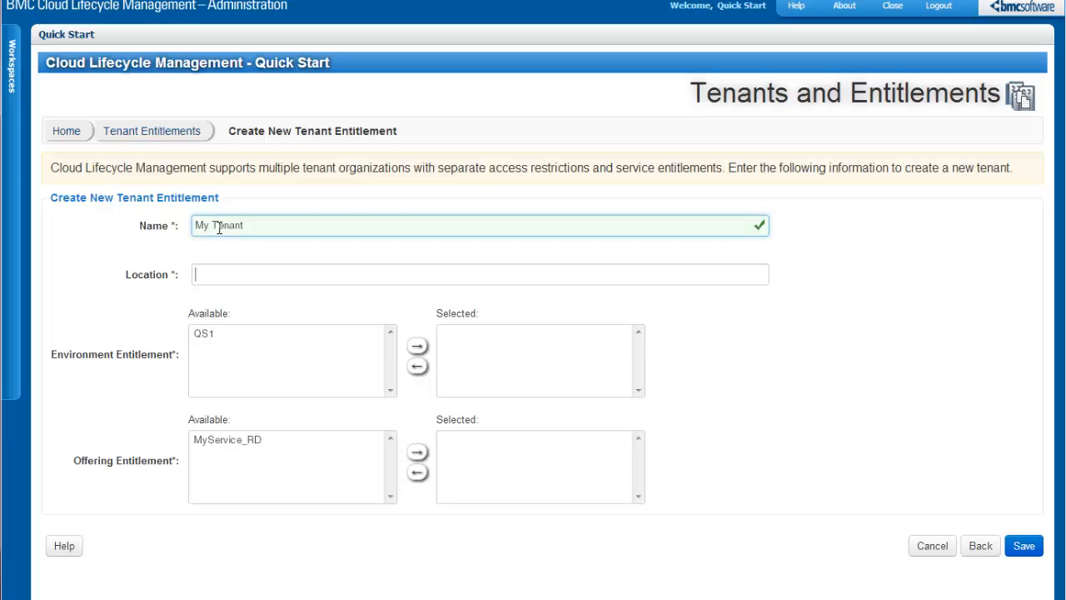
key("Tab")
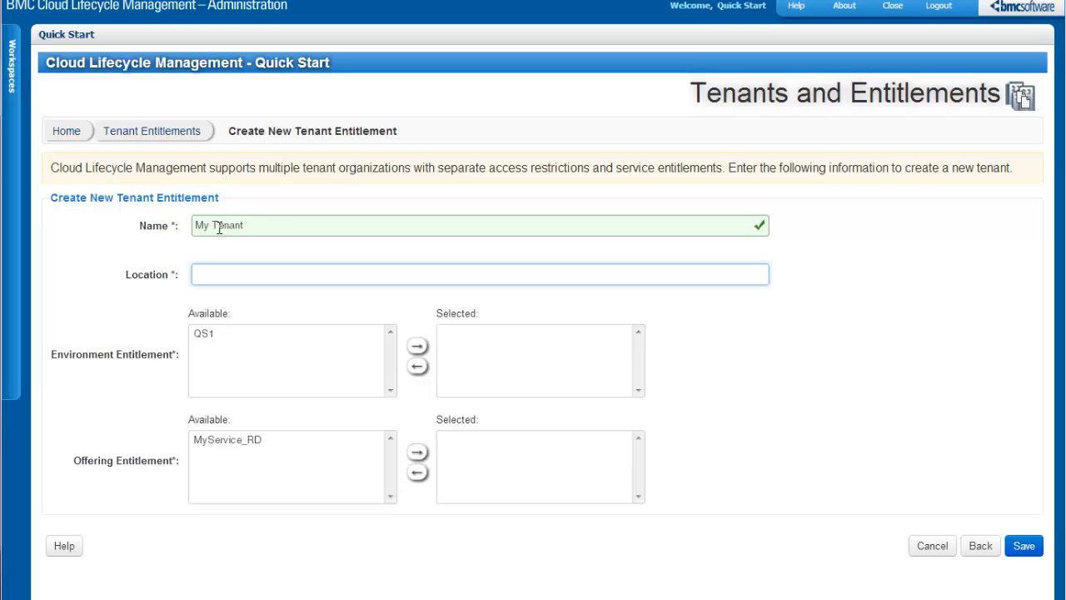
type("Concord")
- Entitle My Tenant to the QS1 environment and MyService_RD offering, and save
left_click_drag(200, 336, 294, 358)
left_click(417, 346)
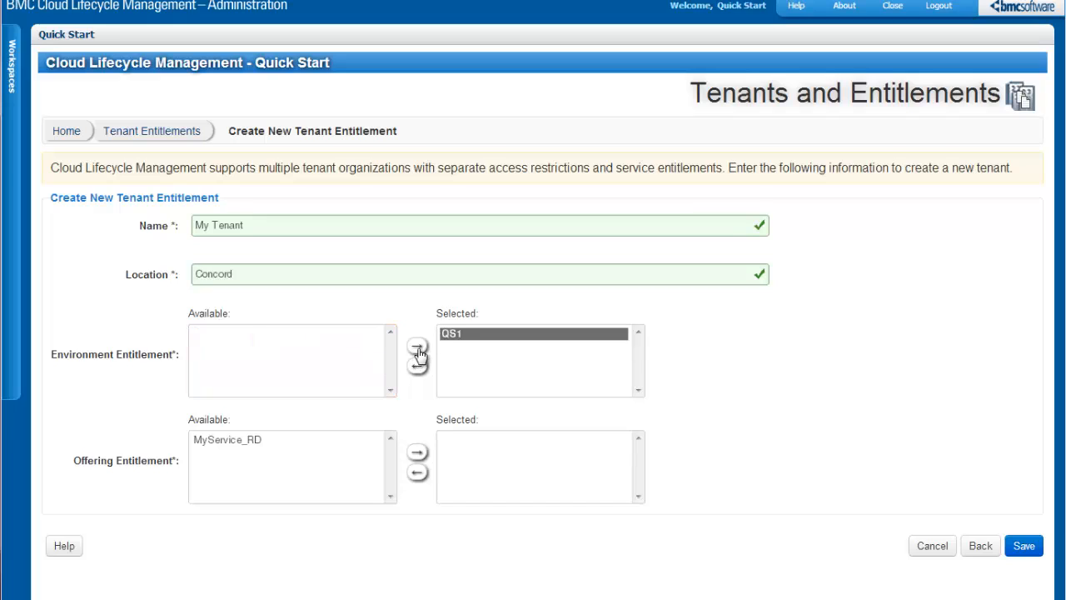
left_click(240, 441)
left_click(417, 452)
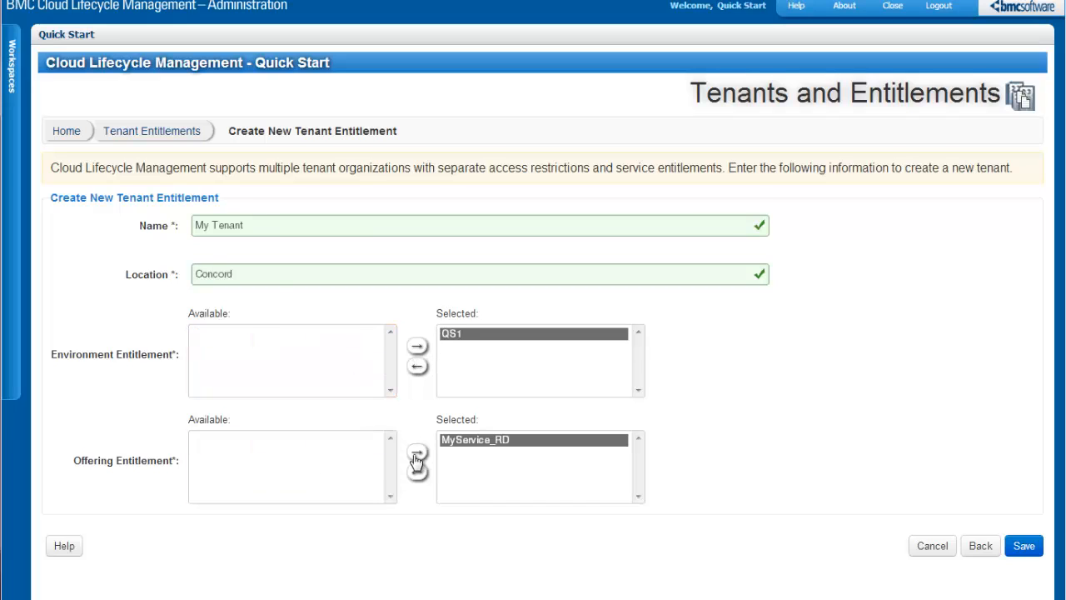
left_click(1021, 548)
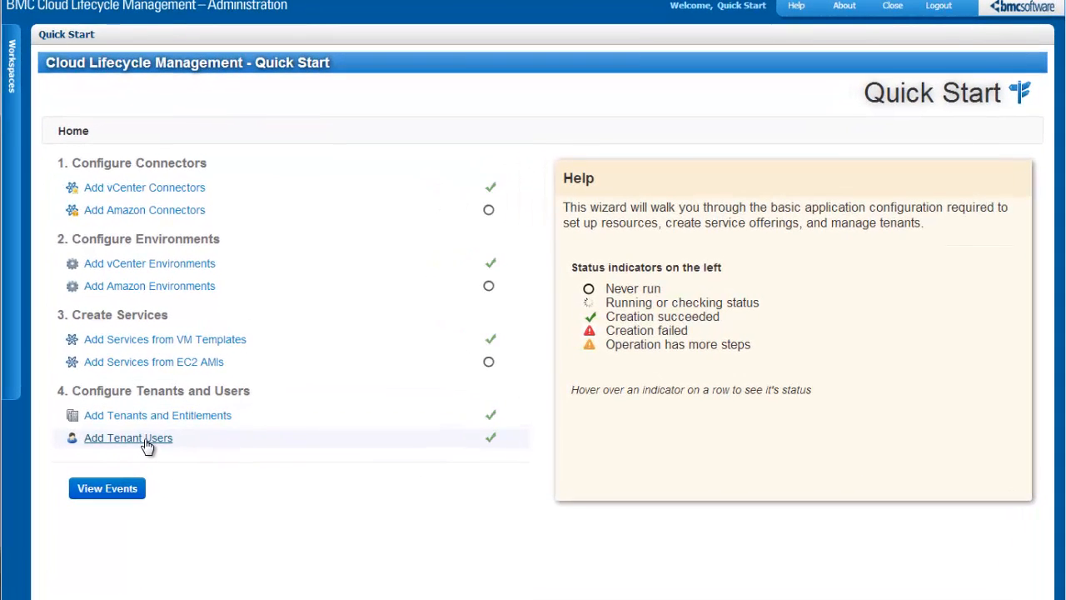
- Start a new tenant user and enter the user's first name, last name, login name and password
left_click(143, 440)
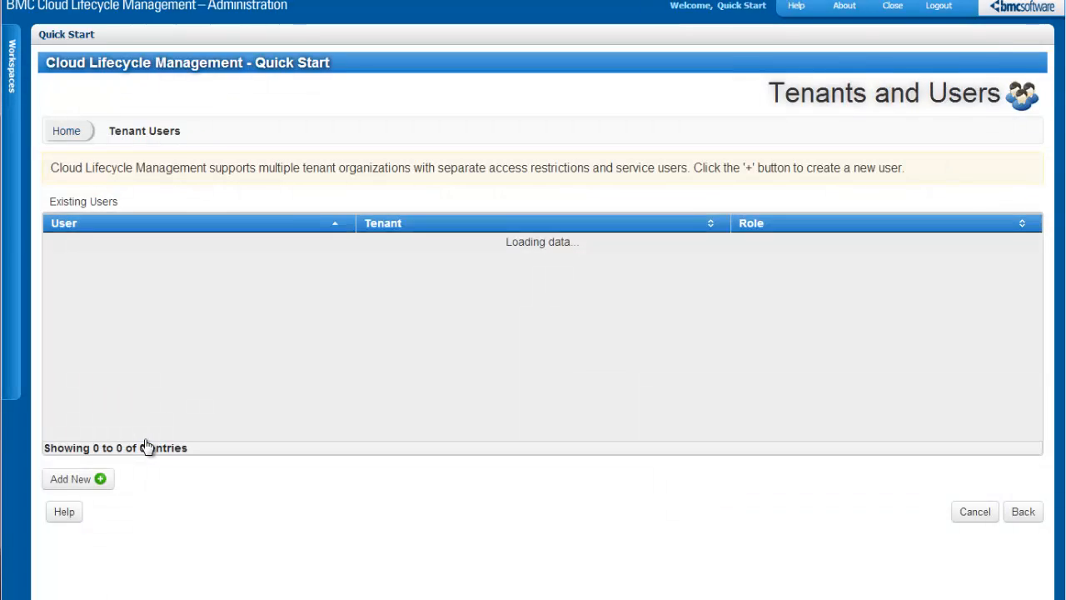
left_click(77, 480)
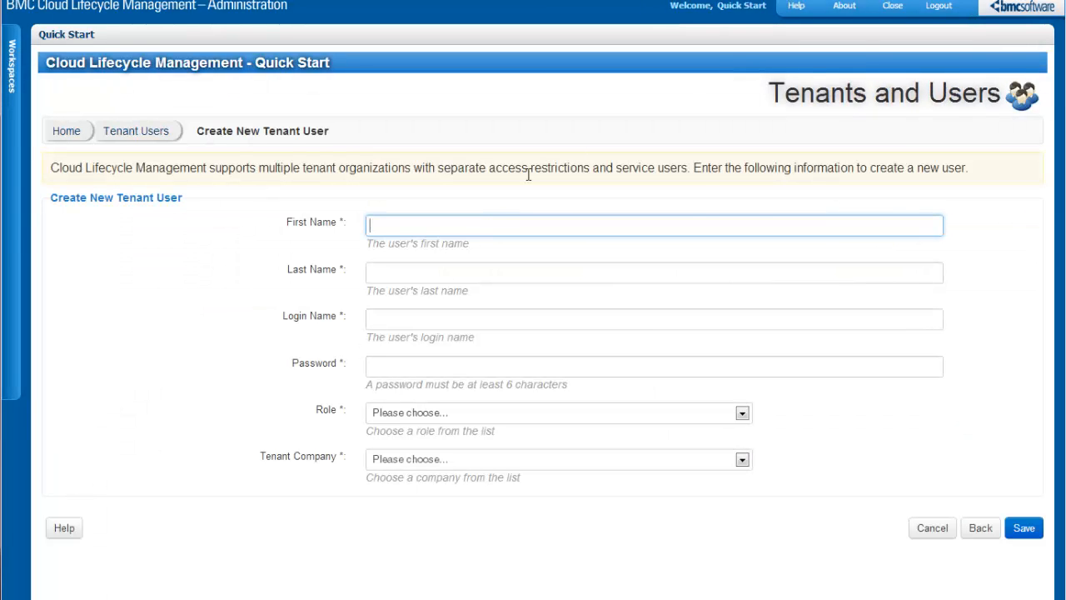
type("Quick")
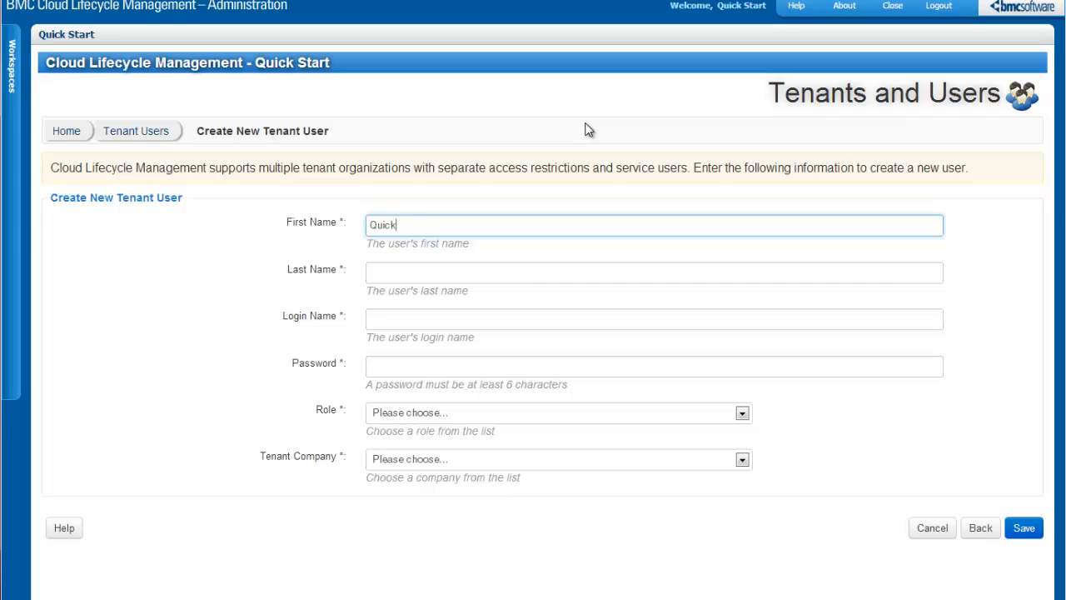
key("Tab")
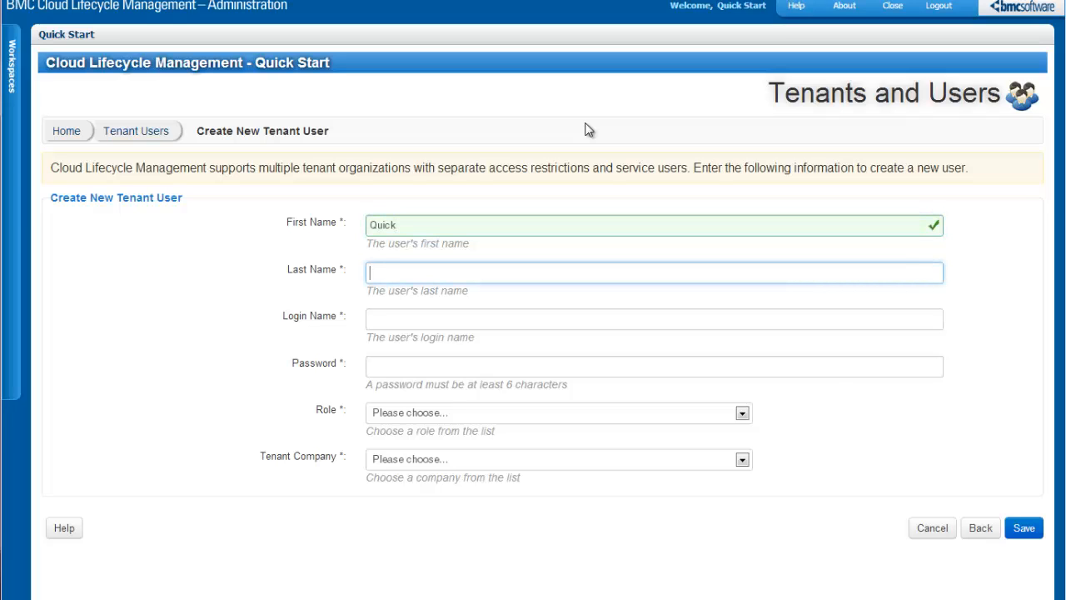
type("Starter")
key("Tab")
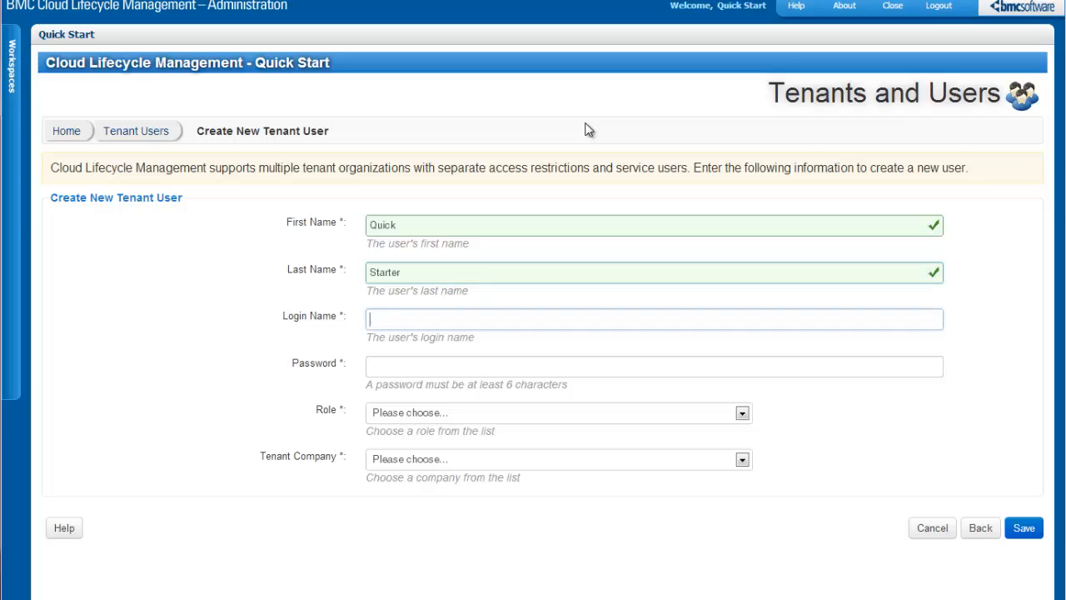
type("qstarter")
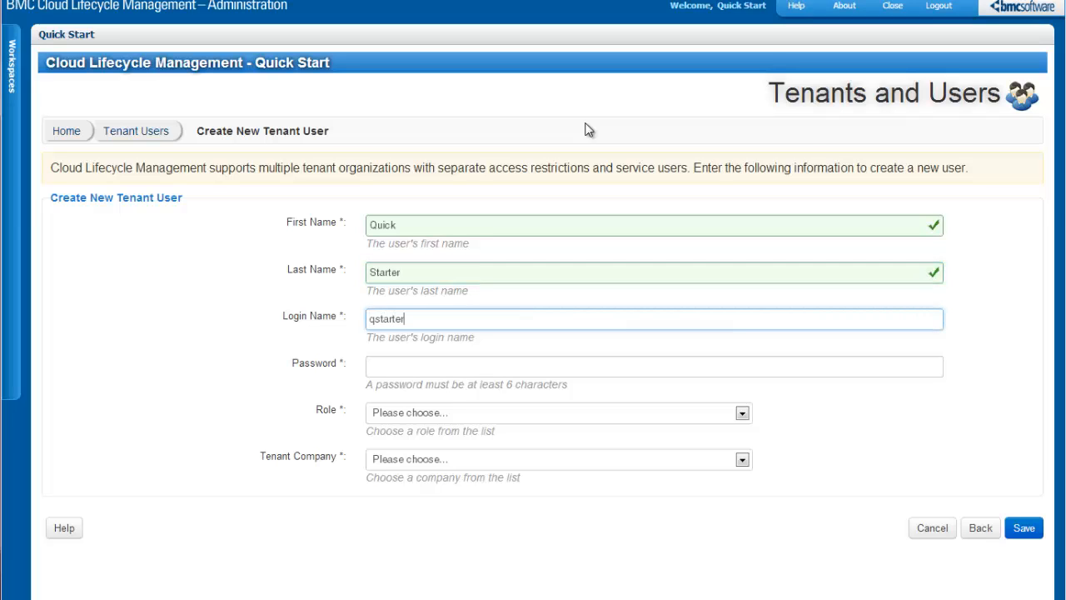
key("Tab")
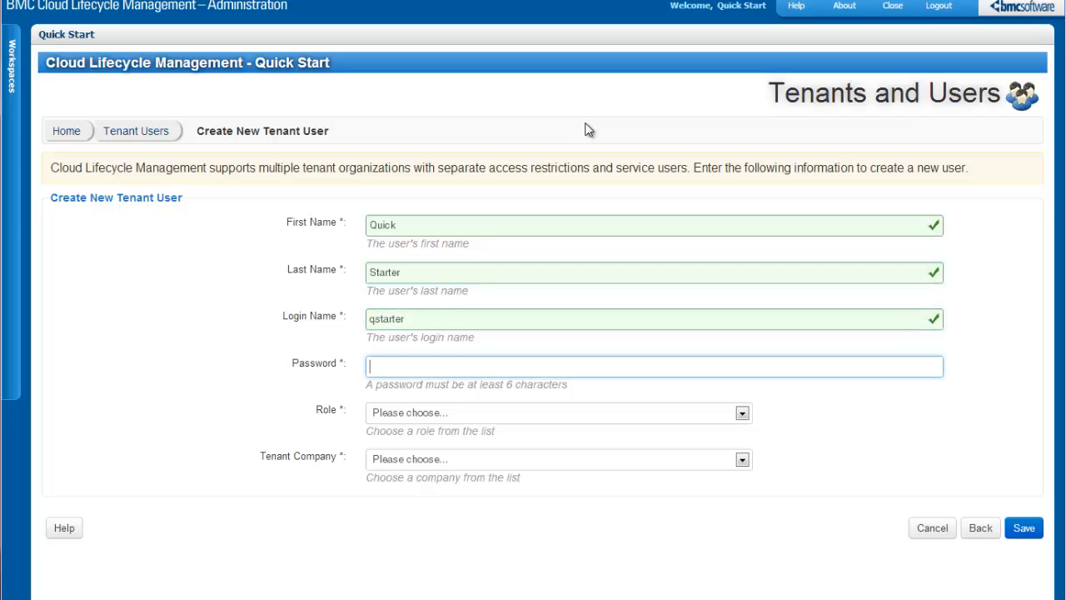
type("password")
- Give the user the Cloud End User role in the My Tenant company and save
key("Tab")
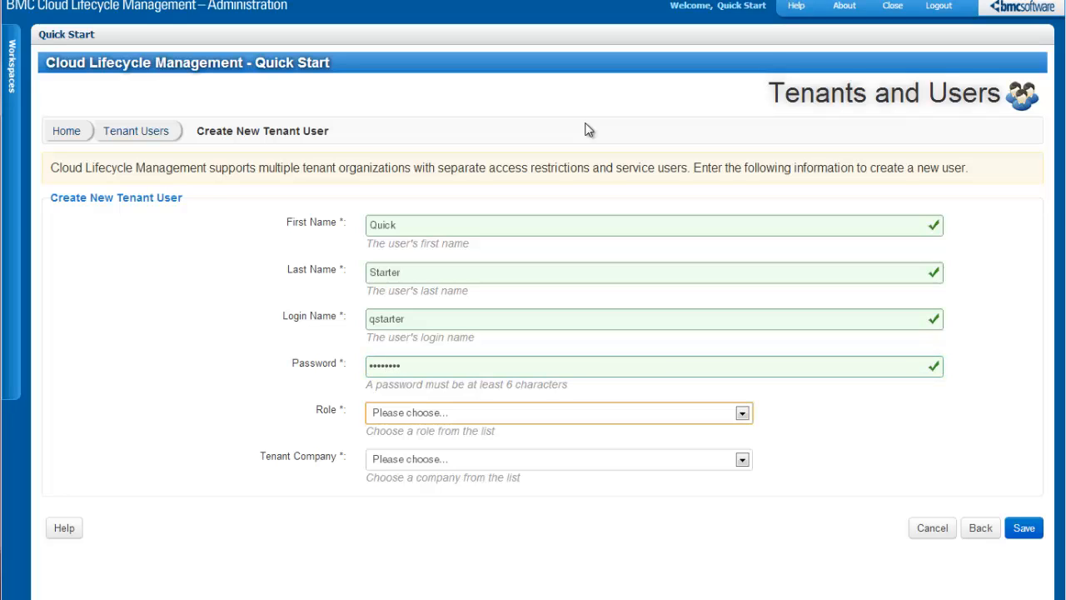
left_click(741, 415)
left_click(710, 452)
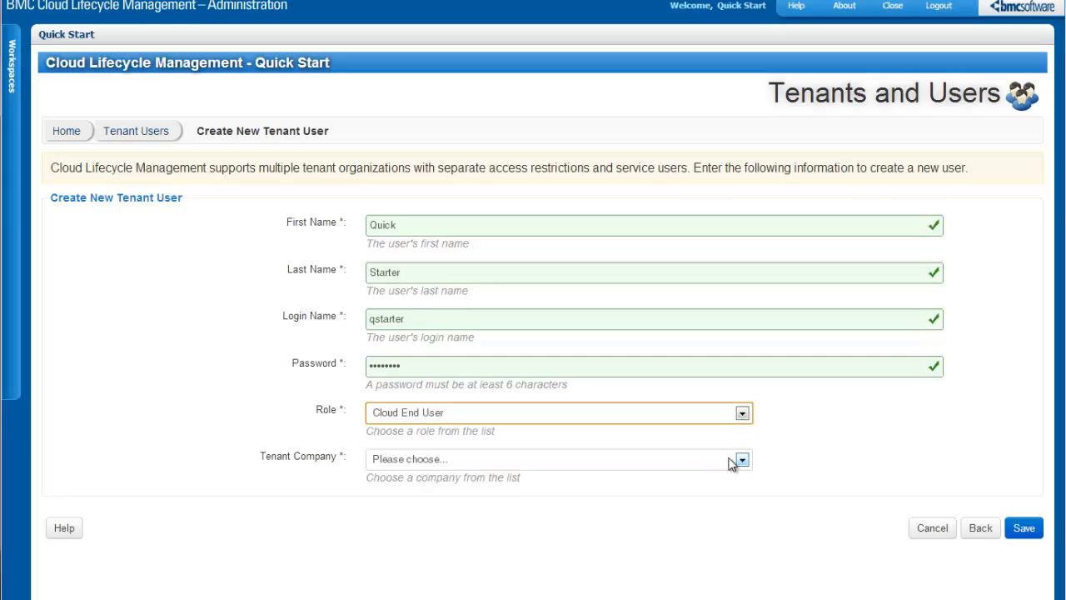
left_click(741, 461)
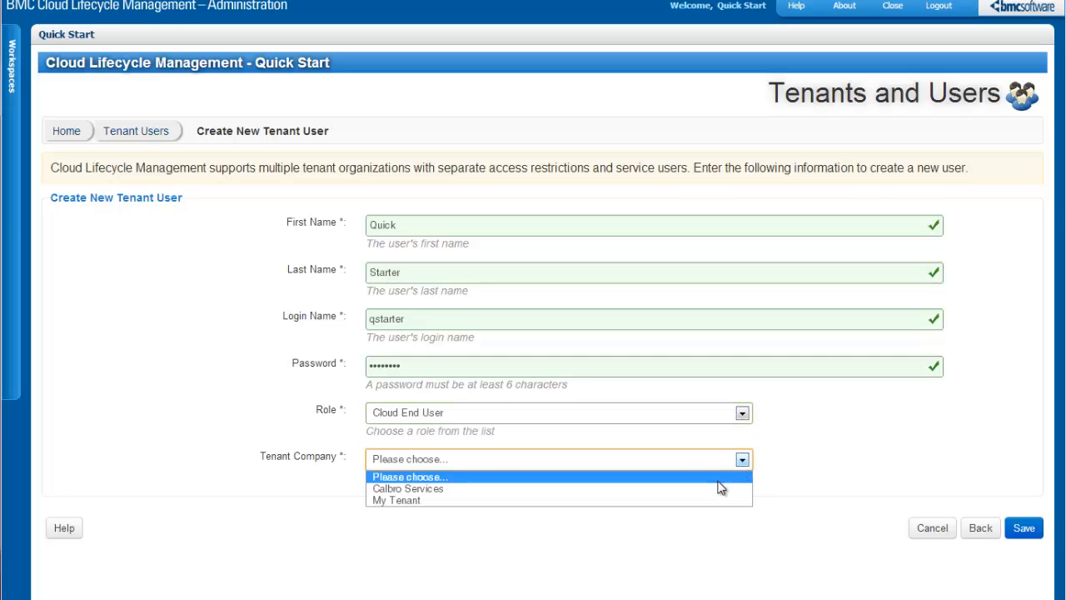
left_click(701, 499)
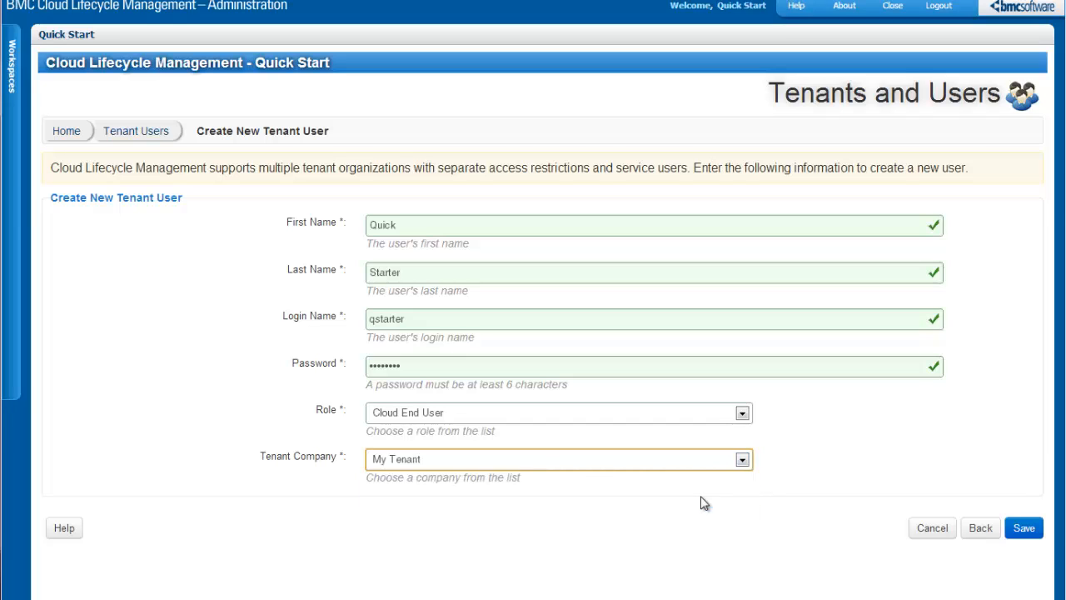
left_click(1022, 532)
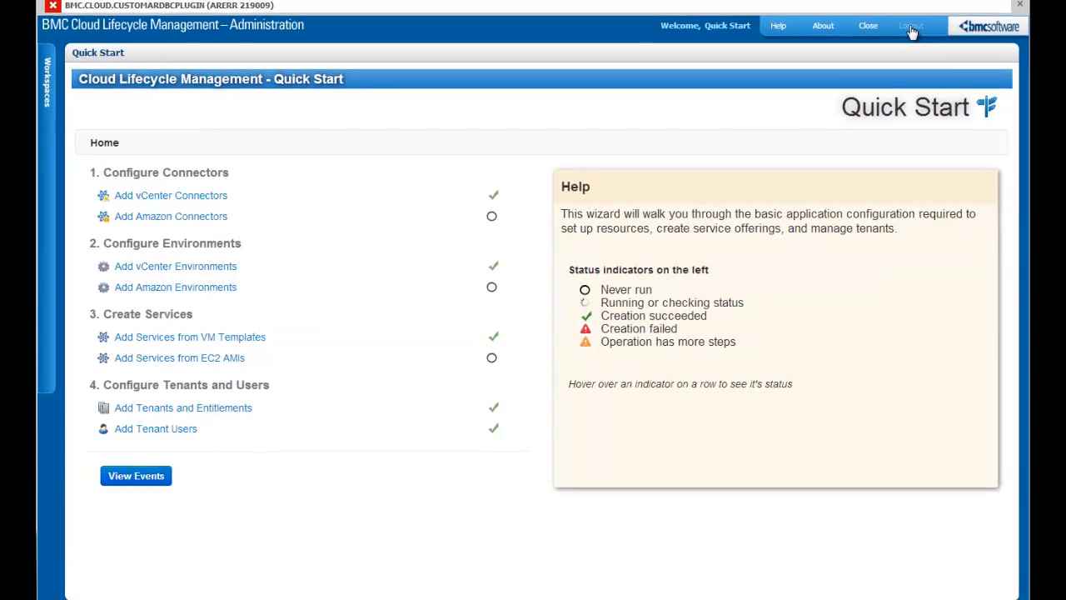
- Log out of the administrator session and log back in with the tenant user's login name and password
left_click(911, 27)
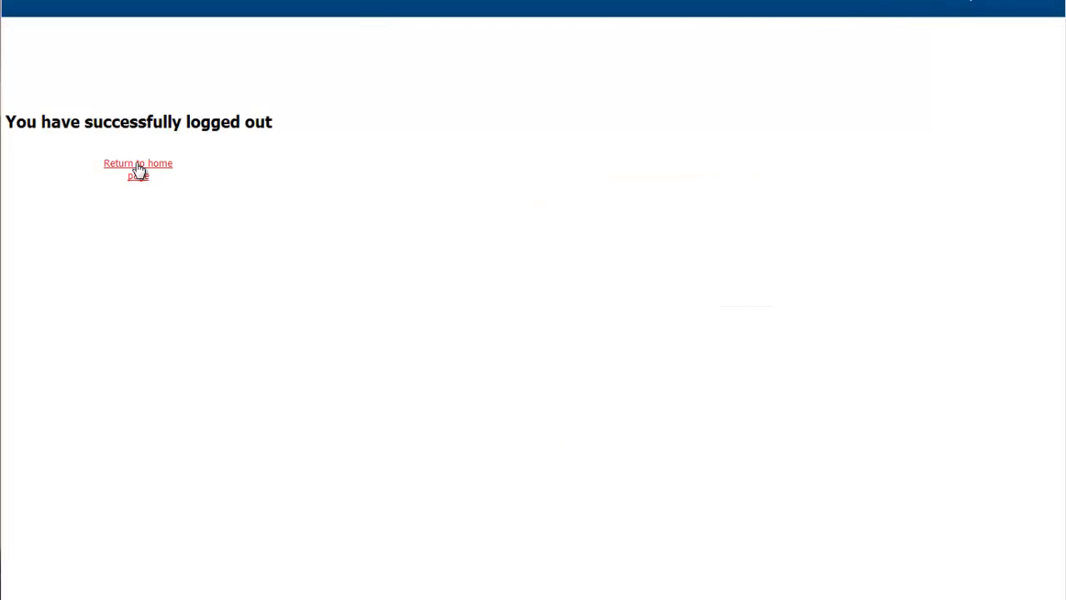
left_click(138, 166)
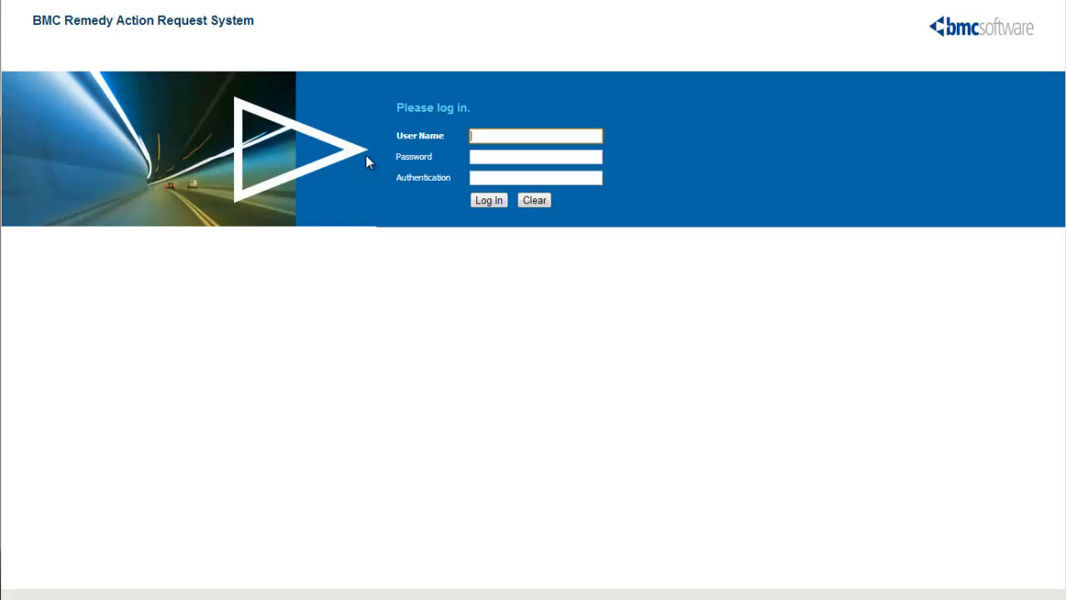
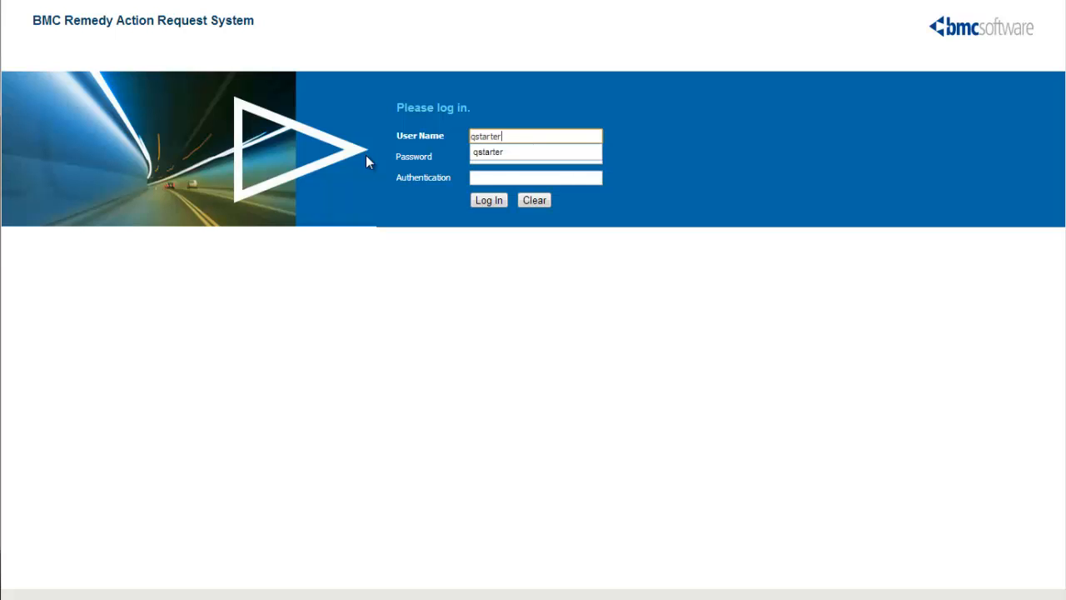
key("Tab")
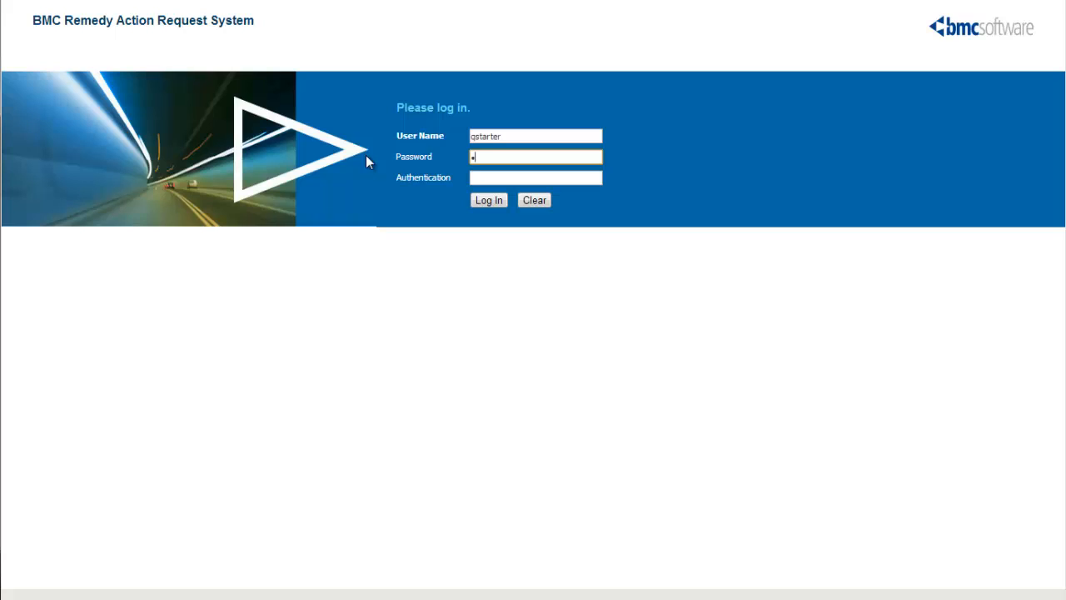
left_click(499, 201)
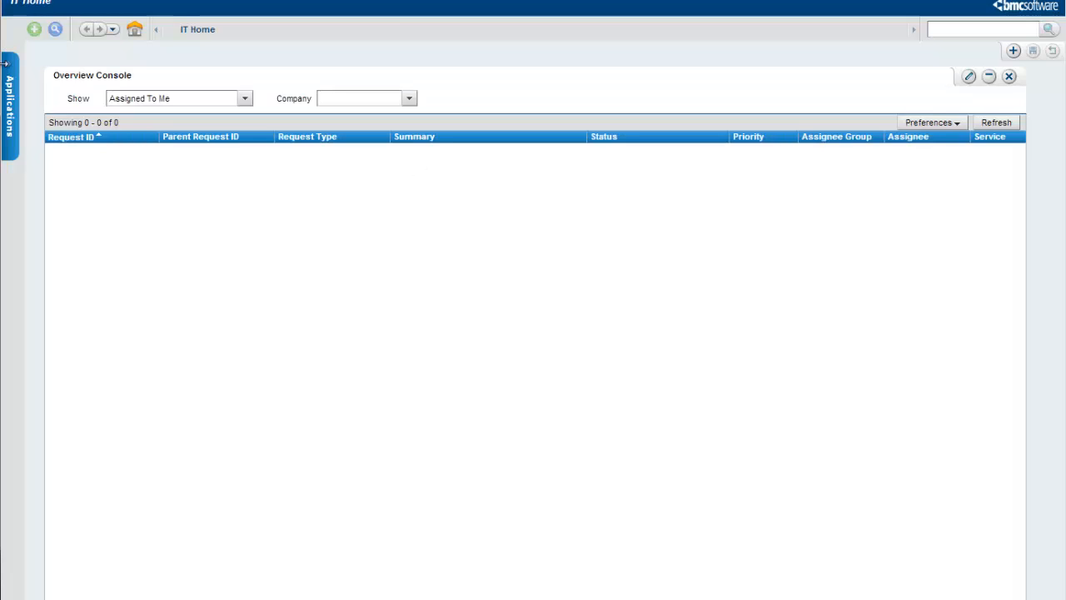
- Open the My Cloud Services Console's Service Catalog and select the MyService_RD offering
left_click(8, 100)
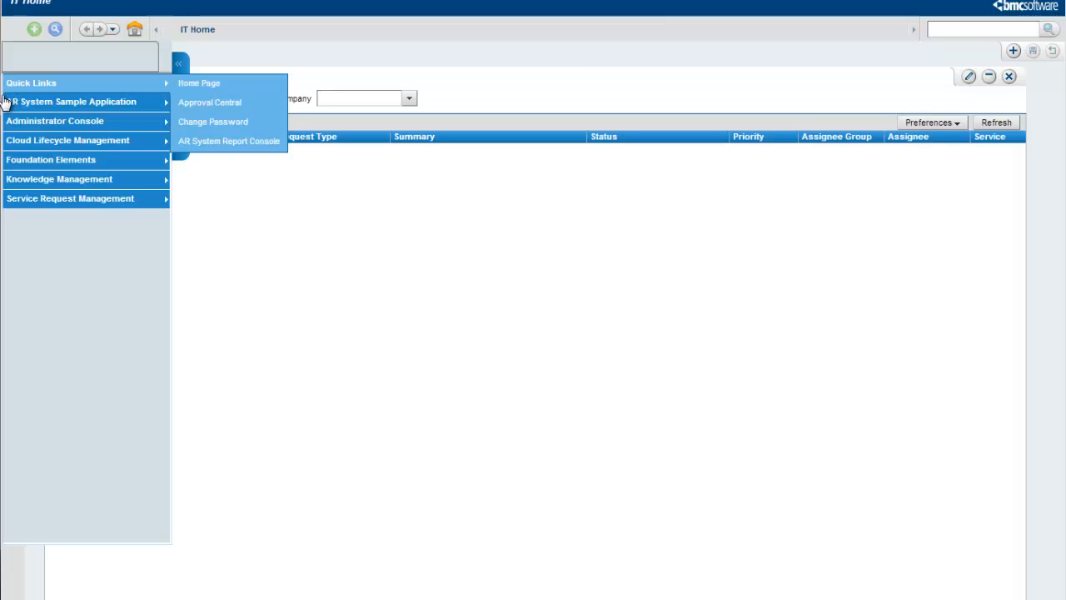
mouse_move(30, 145)
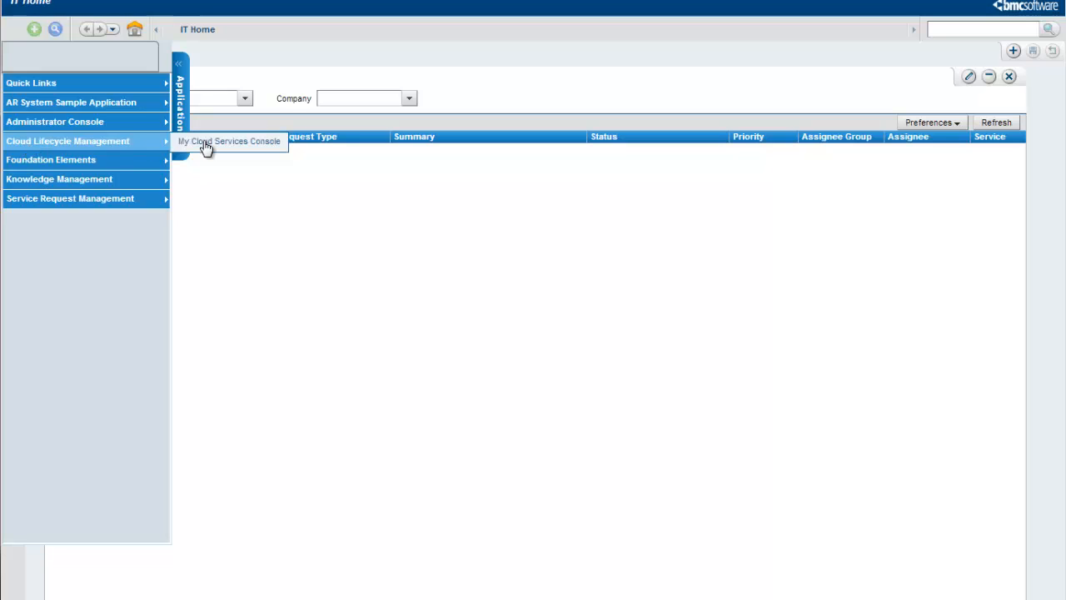
left_click(206, 145)
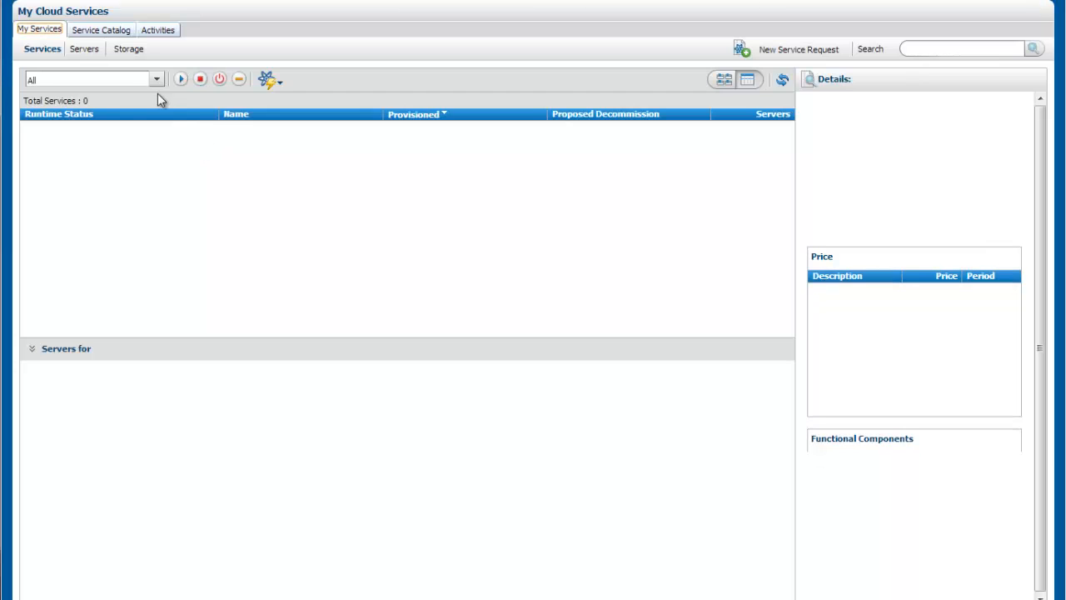
left_click(103, 31)
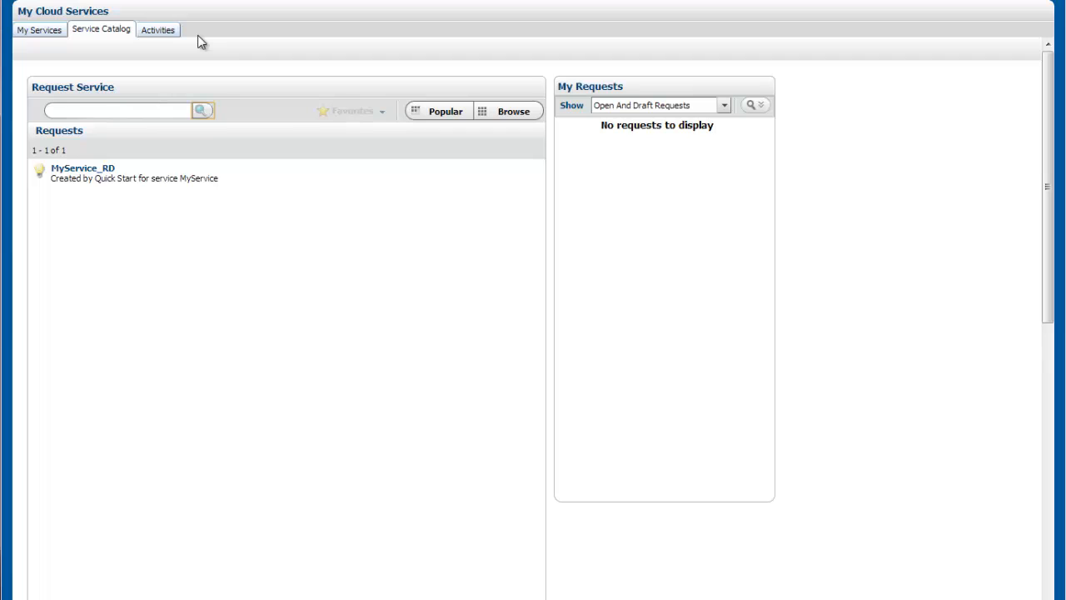
left_click(91, 172)
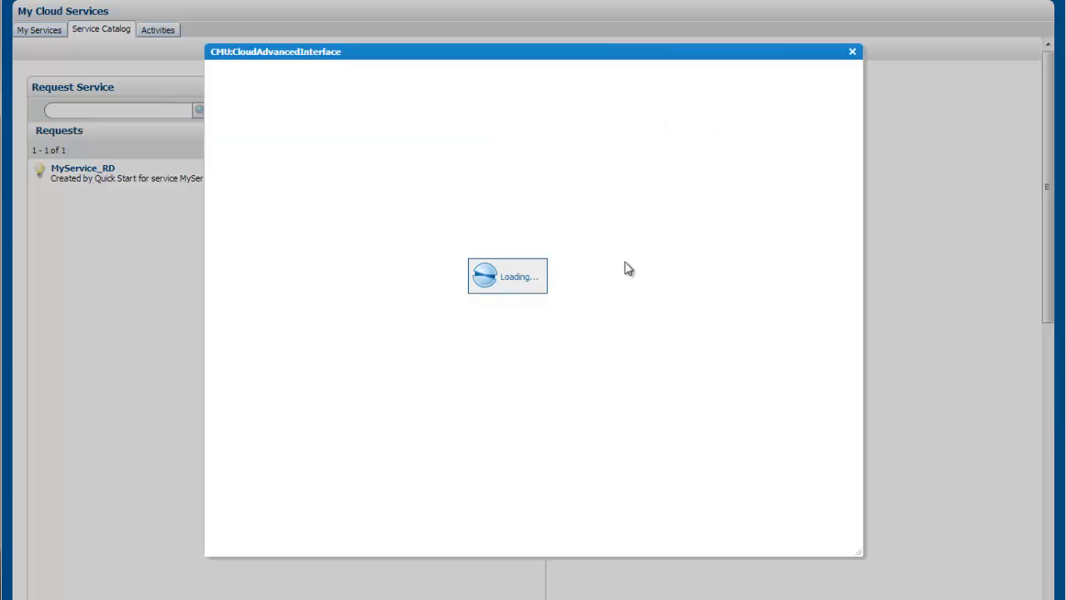